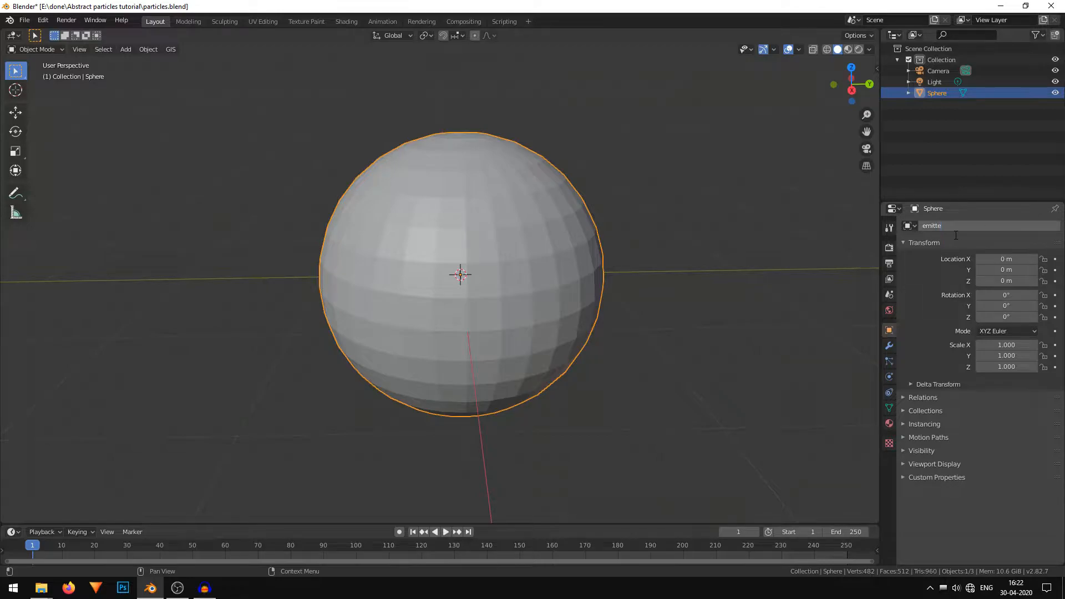
Add an ico sphere beside the emitter and set its subdivisions to 1.
{"action": "scroll", "coordinate": [622, 276], "scroll_direction": "down", "scroll_amount": 3}
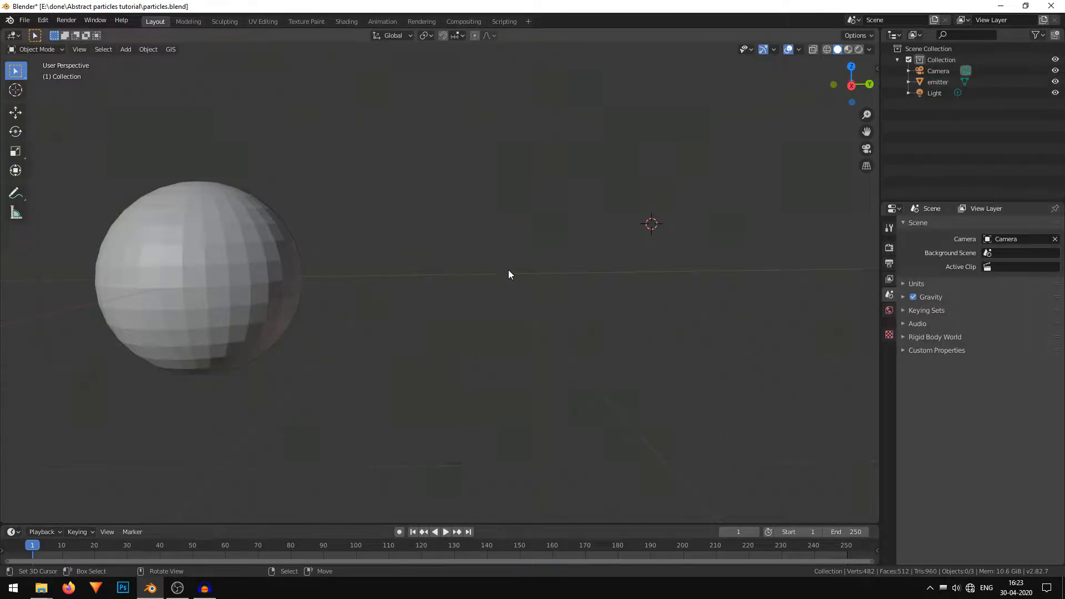
{"action": "key", "text": "shift+a"}
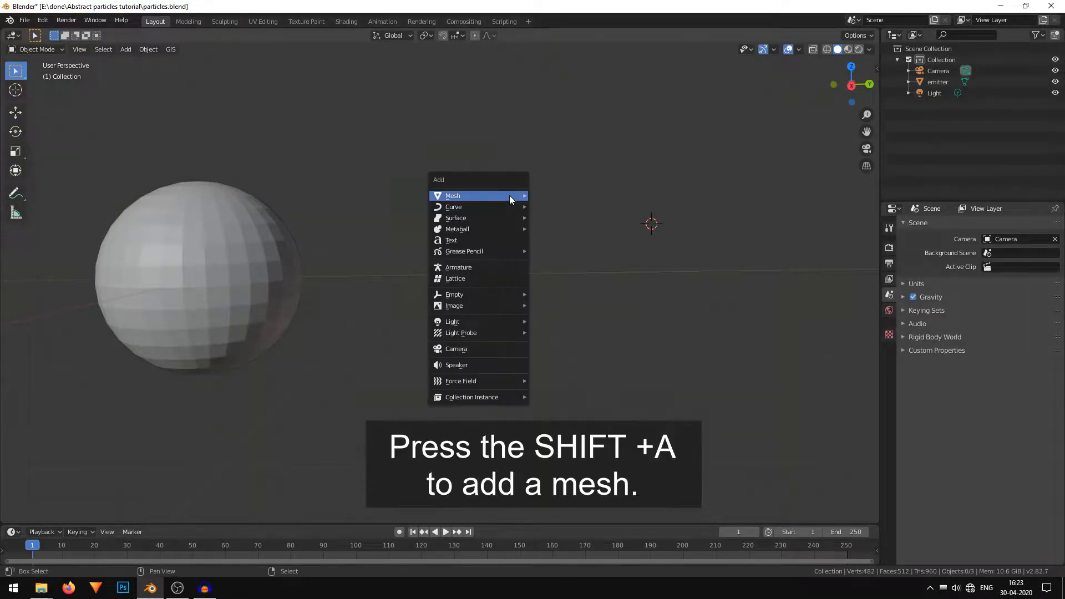
{"action": "mouse_move", "coordinate": [511, 195]}
{"action": "left_click", "coordinate": [590, 239]}
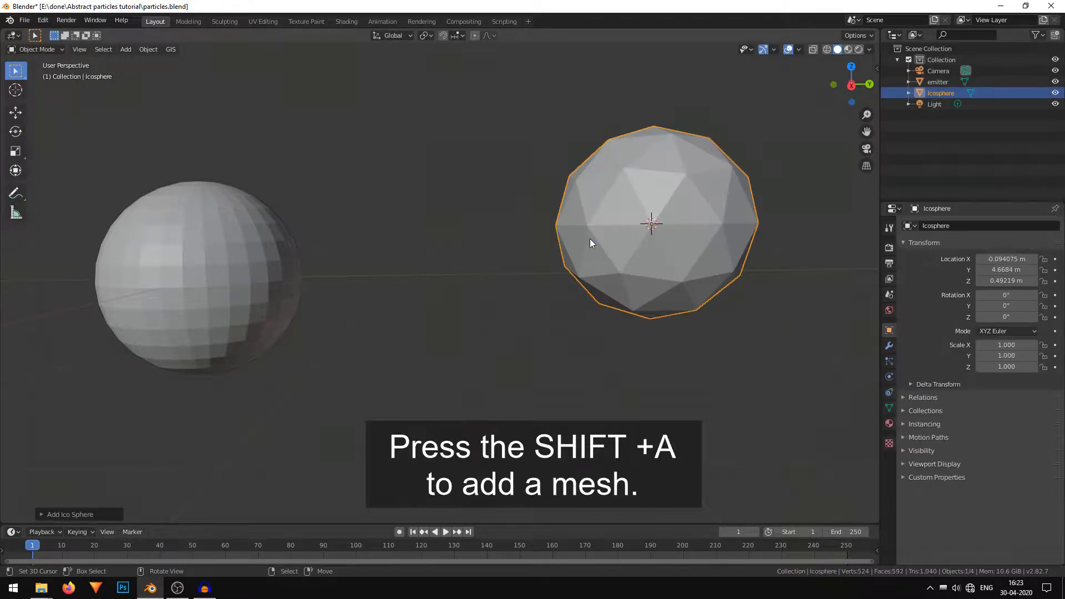
{"action": "left_click", "coordinate": [89, 514]}
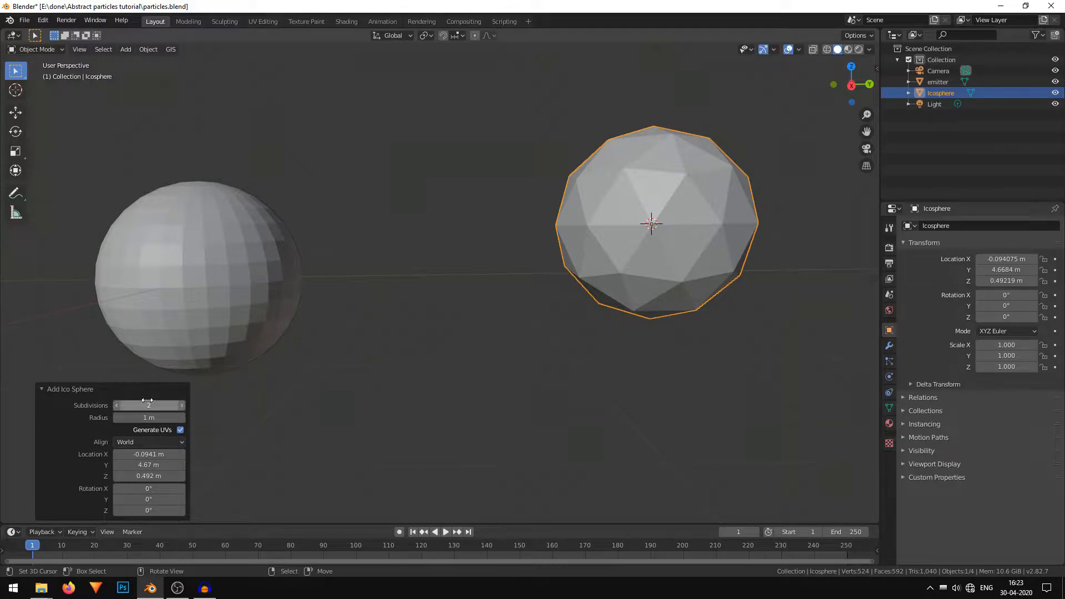
{"action": "left_click", "coordinate": [119, 405]}
{"action": "middle_click_drag", "start_coordinate": [504, 267], "coordinate": [675, 139]}
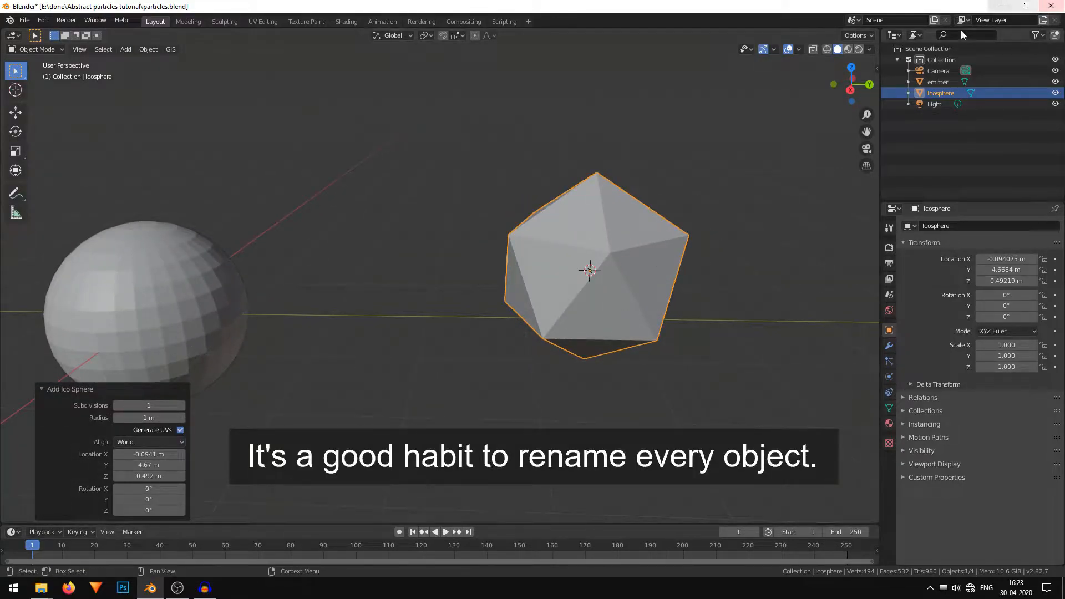
Rename the ico sphere to particle.
{"action": "left_click", "coordinate": [966, 226]}
{"action": "type", "text": "particl"}
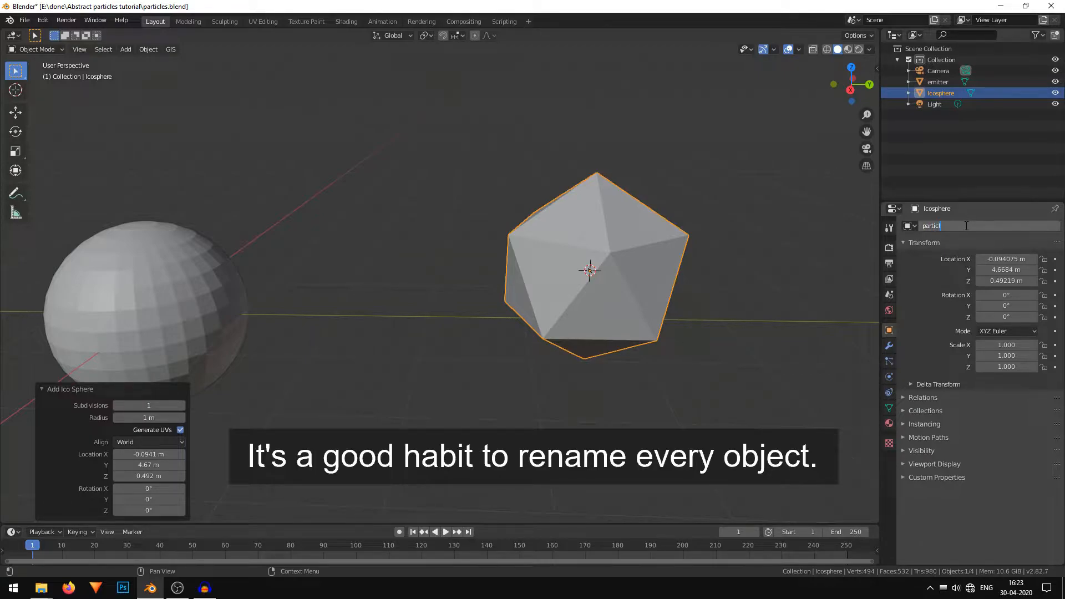
{"action": "type", "text": "e"}
{"action": "key", "text": "Return"}
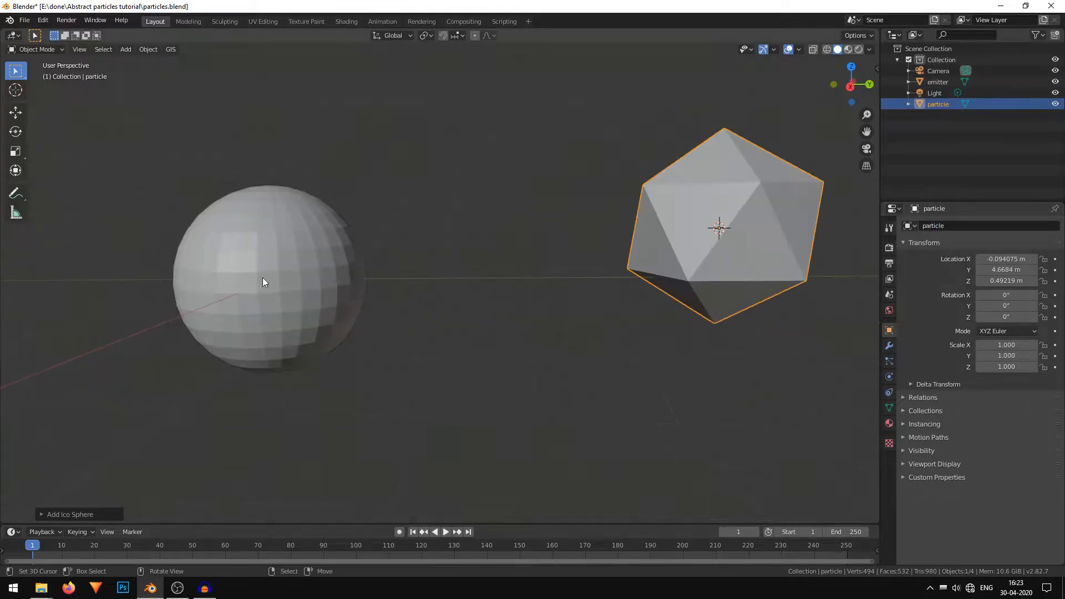
Select the emitter sphere and add a new particle system to it.
{"action": "left_click", "coordinate": [262, 278]}
{"action": "middle_click_drag", "start_coordinate": [544, 325], "coordinate": [324, 358]}
{"action": "middle_click_drag", "start_coordinate": [507, 261], "coordinate": [600, 260], "text": "shift"}
{"action": "middle_click_drag", "start_coordinate": [474, 200], "coordinate": [543, 218], "text": "shift"}
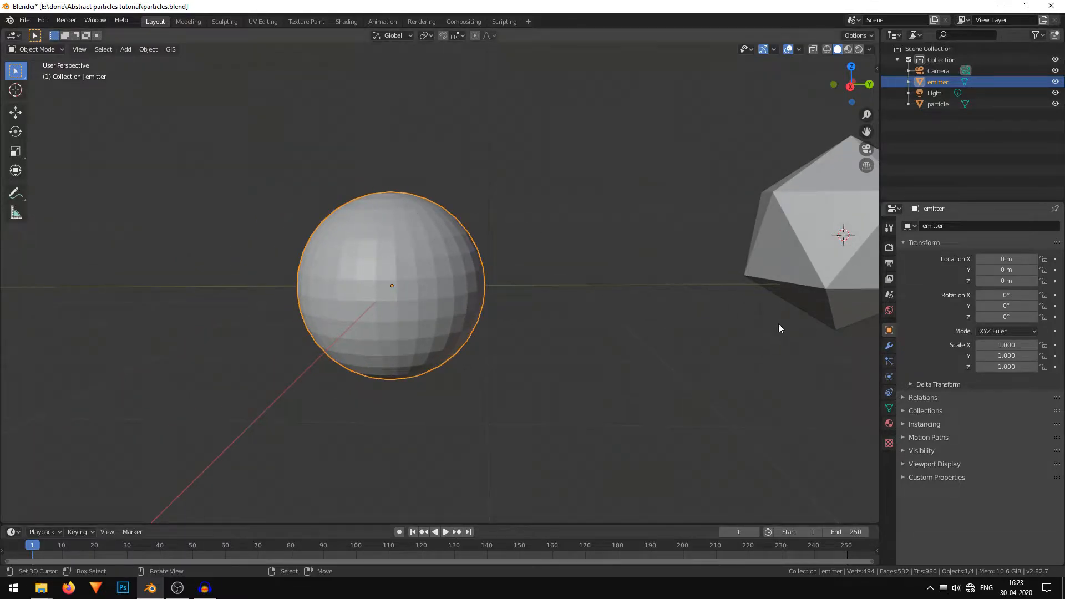
{"action": "left_click", "coordinate": [888, 362]}
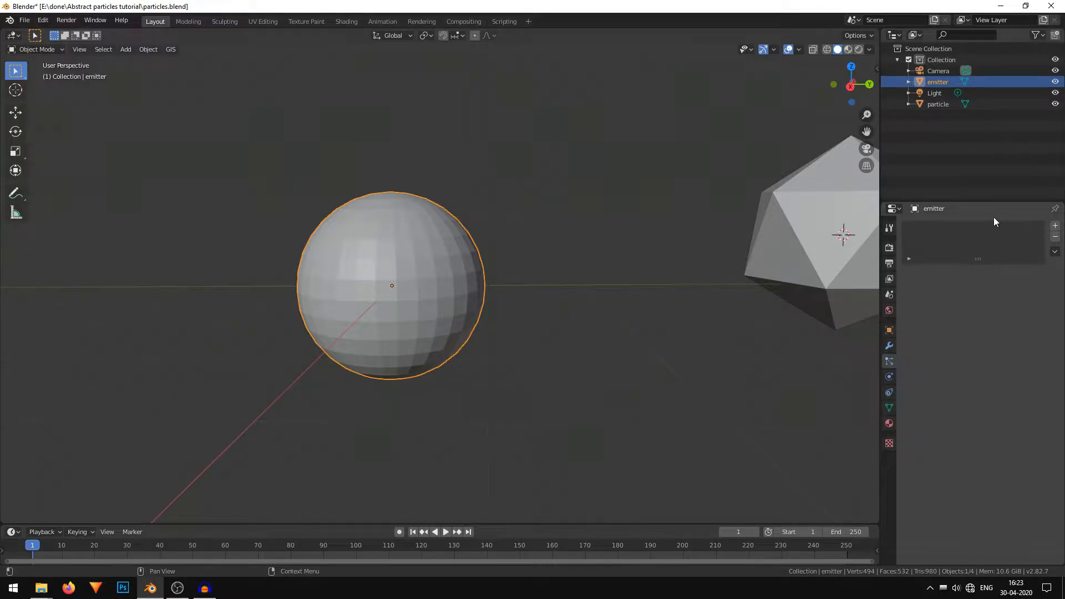
{"action": "left_click_drag", "start_coordinate": [989, 259], "coordinate": [979, 315]}
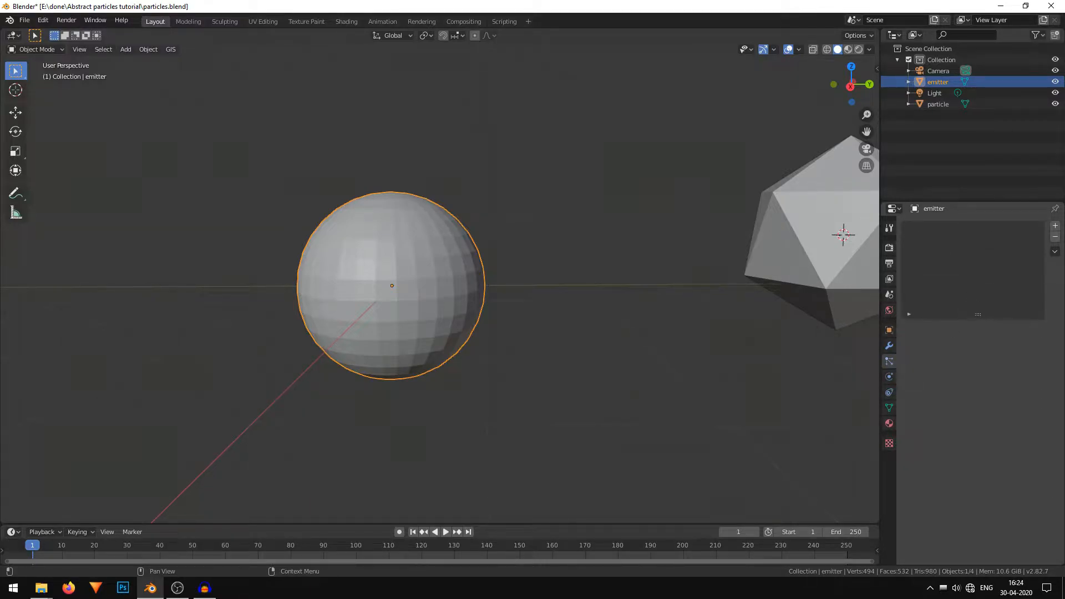
{"action": "left_click", "coordinate": [1054, 228]}
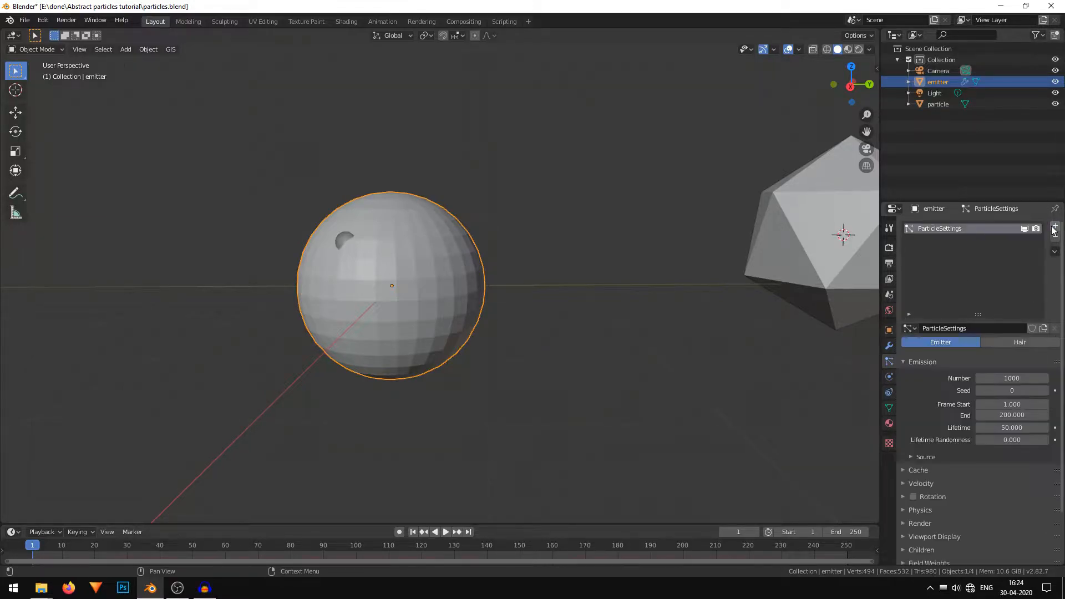
Play the animation to preview the default particle emission.
{"action": "left_click", "coordinate": [972, 327]}
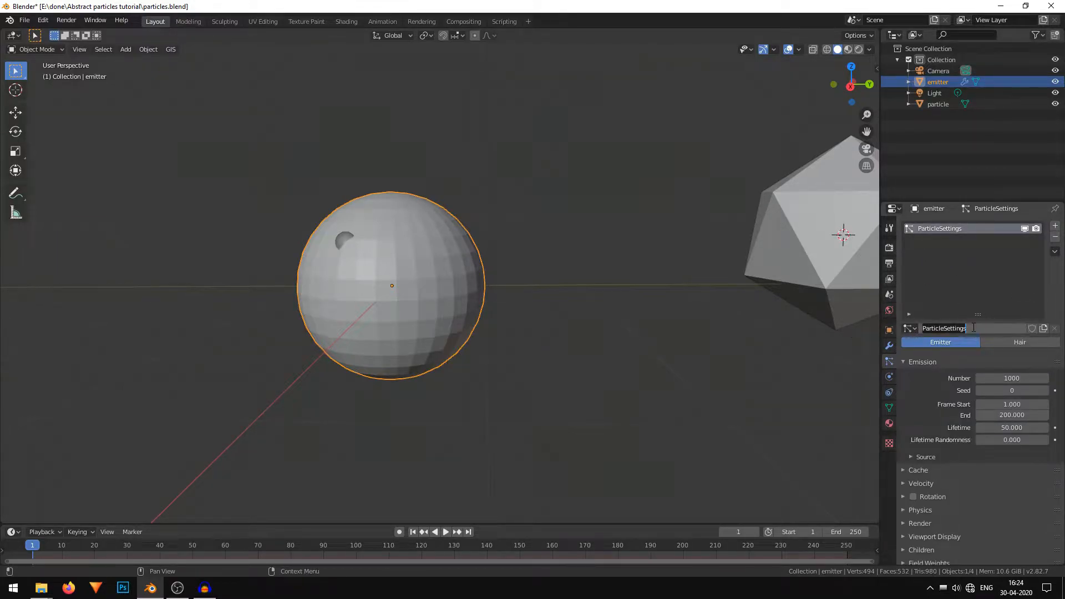
{"action": "left_click", "coordinate": [921, 391]}
{"action": "scroll", "coordinate": [936, 381], "scroll_direction": "down", "scroll_amount": 3}
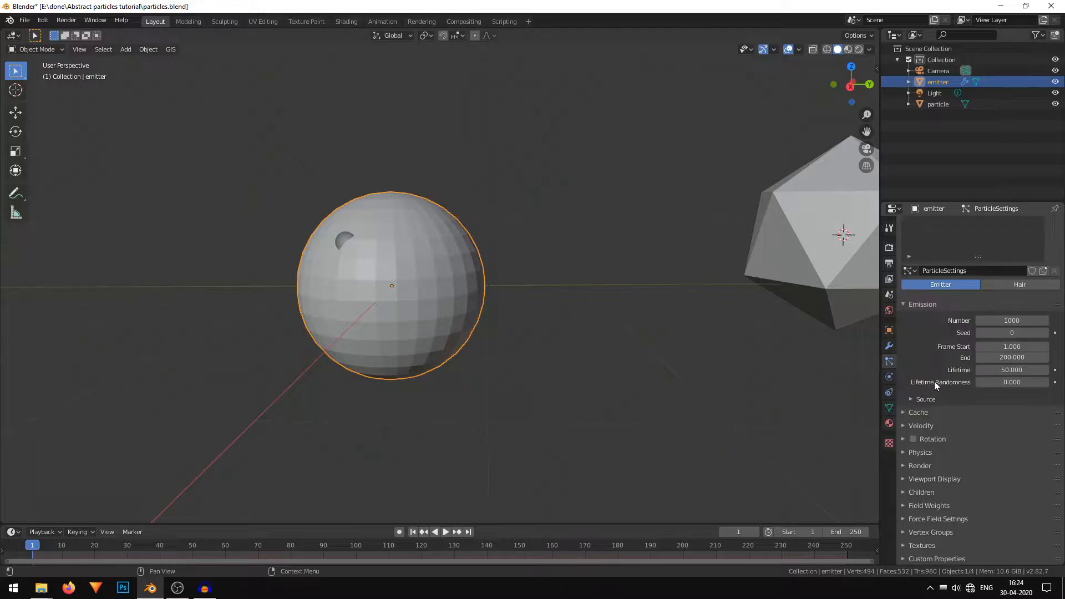
{"action": "scroll", "coordinate": [509, 423], "scroll_direction": "down", "scroll_amount": 2}
{"action": "middle_click_drag", "start_coordinate": [508, 403], "coordinate": [499, 358], "text": "shift"}
{"action": "left_click", "coordinate": [448, 536]}
{"action": "scroll", "coordinate": [478, 400], "scroll_direction": "down", "scroll_amount": 4}
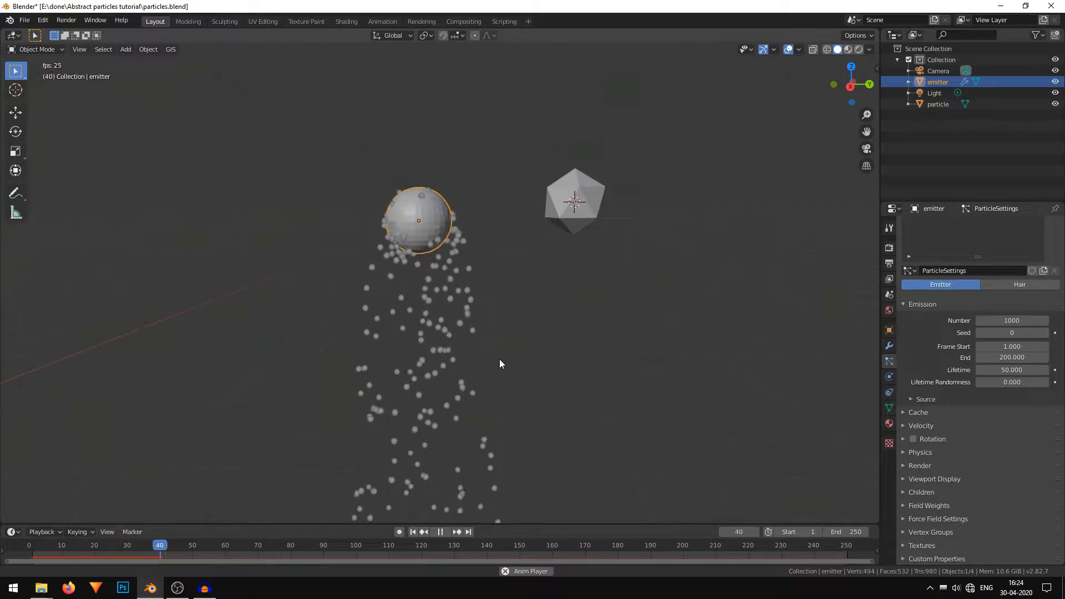
{"action": "mouse_move", "coordinate": [483, 396]}
{"action": "middle_mouse_down"}
{"action": "mouse_move", "coordinate": [564, 291]}
{"action": "mouse_move", "coordinate": [488, 391]}
{"action": "middle_mouse_up"}
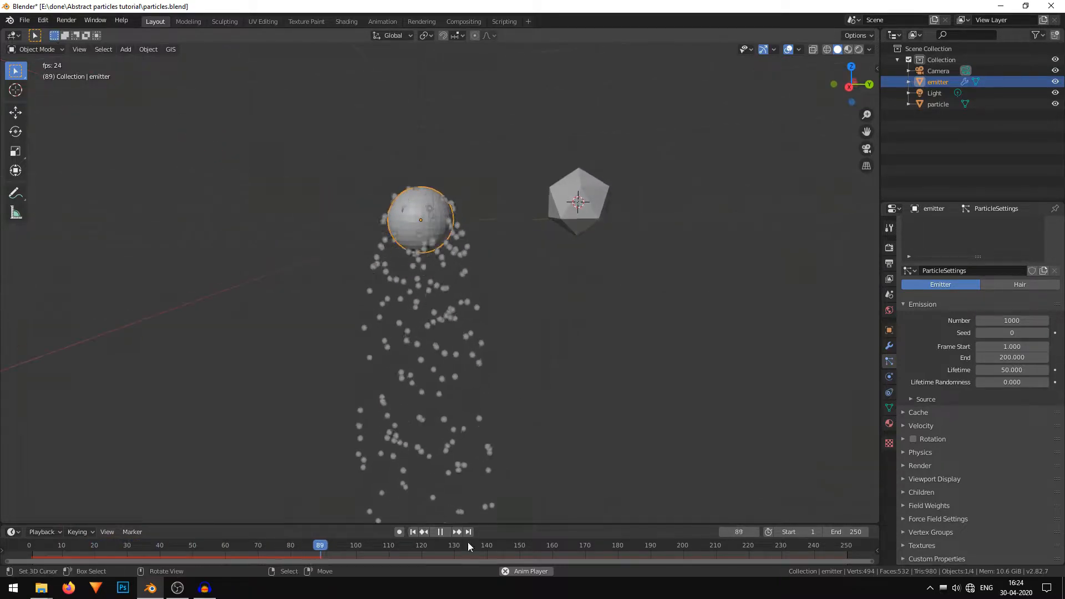
{"action": "left_click", "coordinate": [446, 533]}
{"action": "left_click", "coordinate": [447, 533]}
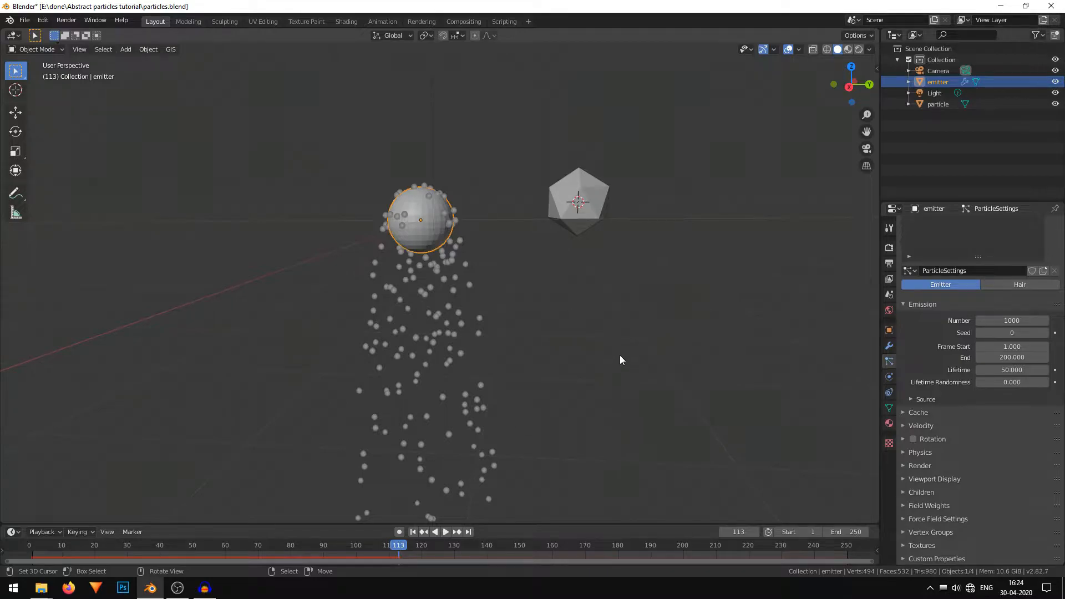
Turn the Gravity field weight down to zero so particles no longer fall, then collapse Field Weights.
{"action": "left_click", "coordinate": [937, 506]}
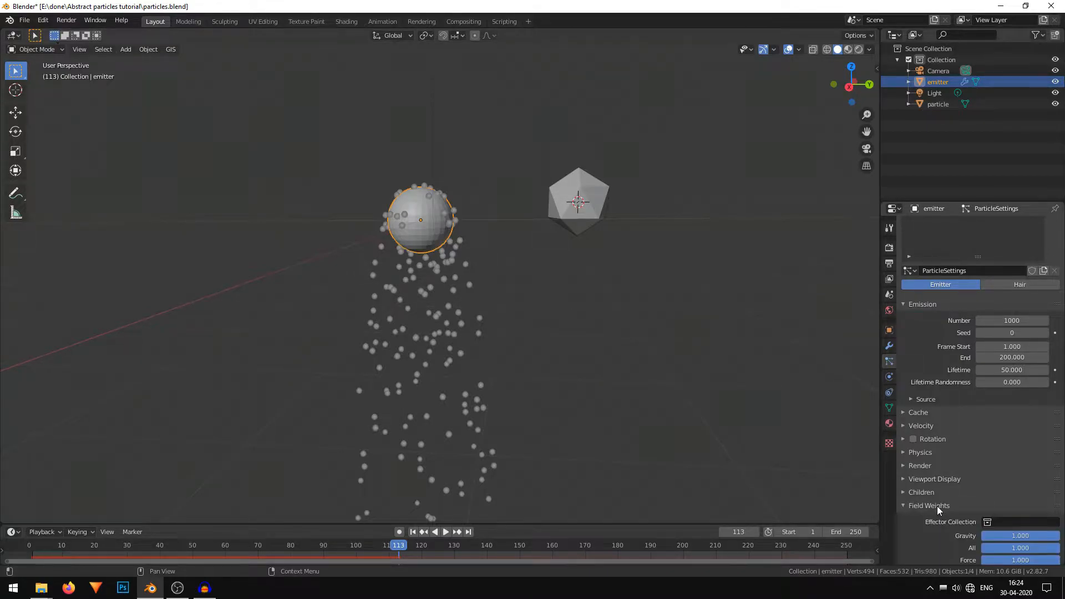
{"action": "scroll", "coordinate": [937, 506], "scroll_direction": "down", "scroll_amount": 6}
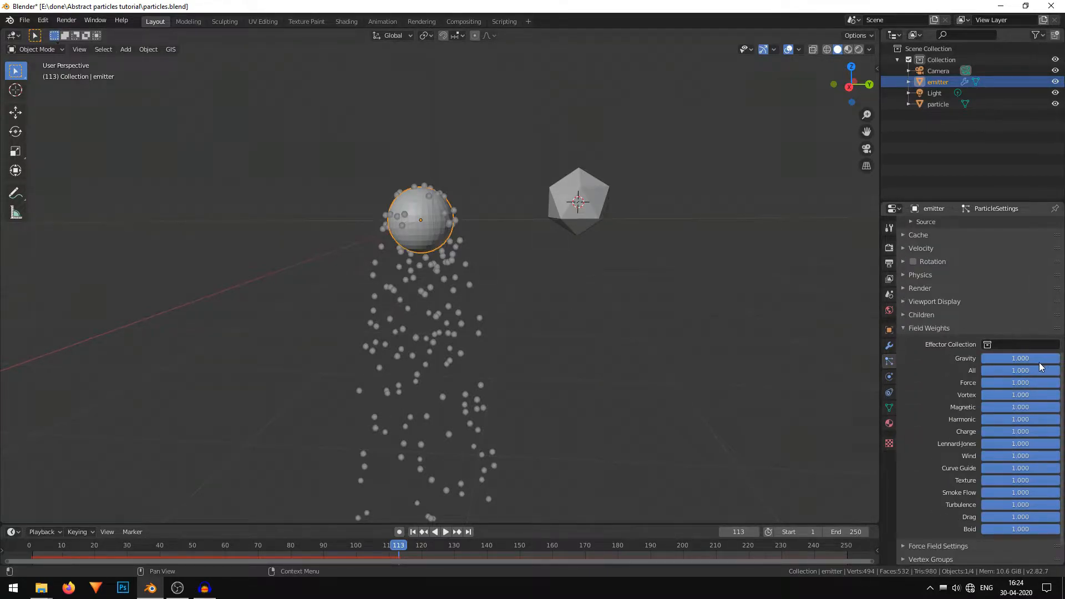
{"action": "left_click_drag", "start_coordinate": [1032, 359], "coordinate": [932, 368]}
{"action": "left_click", "coordinate": [919, 329]}
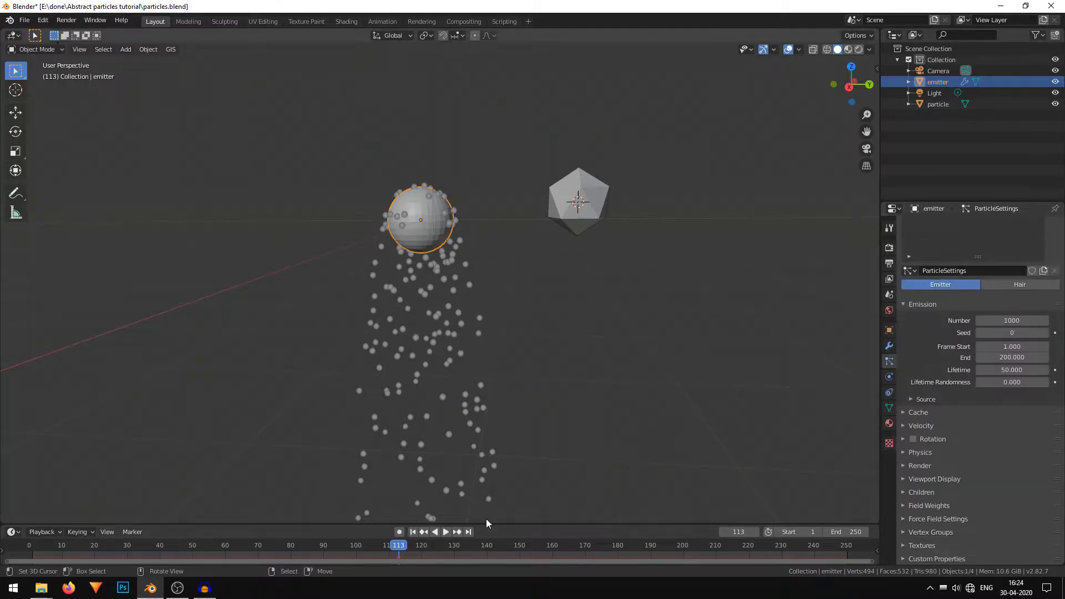
Replay the animation from the start to preview the gravity-free particles.
{"action": "left_click", "coordinate": [413, 533]}
{"action": "left_click", "coordinate": [449, 533]}
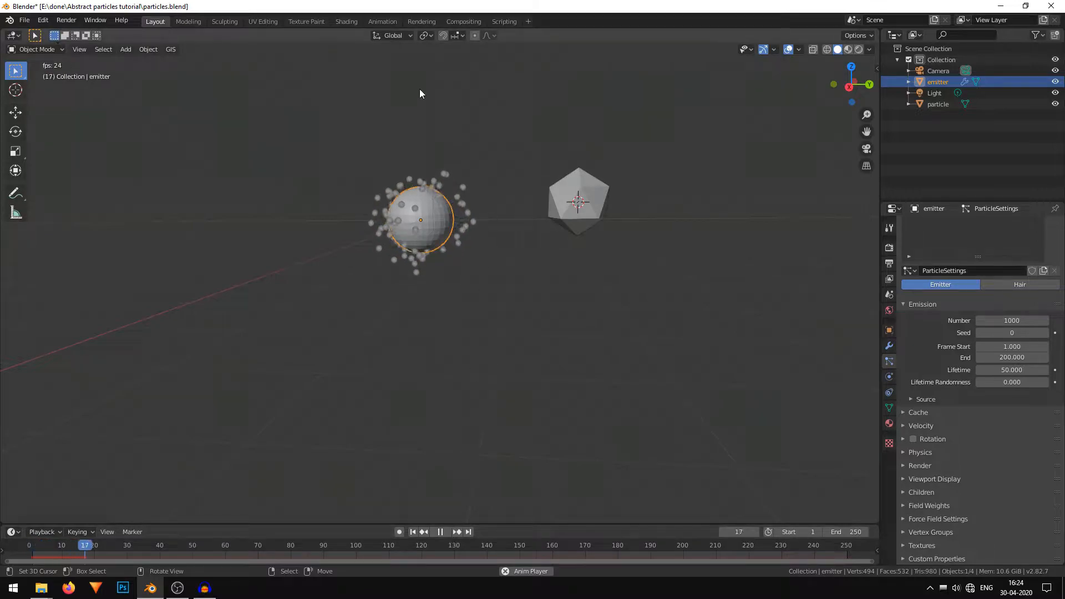
{"action": "scroll", "coordinate": [454, 216], "scroll_direction": "up", "scroll_amount": 4}
{"action": "scroll", "coordinate": [584, 292], "scroll_direction": "down", "scroll_amount": 4}
{"action": "middle_click_drag", "start_coordinate": [585, 292], "coordinate": [572, 355]}
{"action": "scroll", "coordinate": [551, 322], "scroll_direction": "up", "scroll_amount": 3}
{"action": "left_click", "coordinate": [441, 532]}
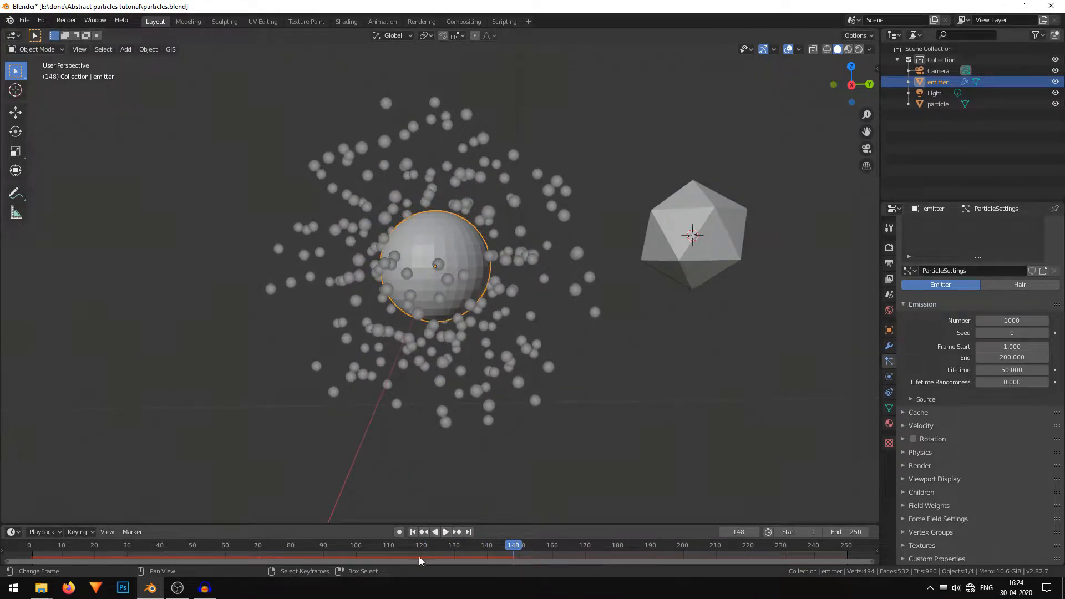
{"action": "left_click", "coordinate": [416, 531]}
{"action": "left_click", "coordinate": [446, 531]}
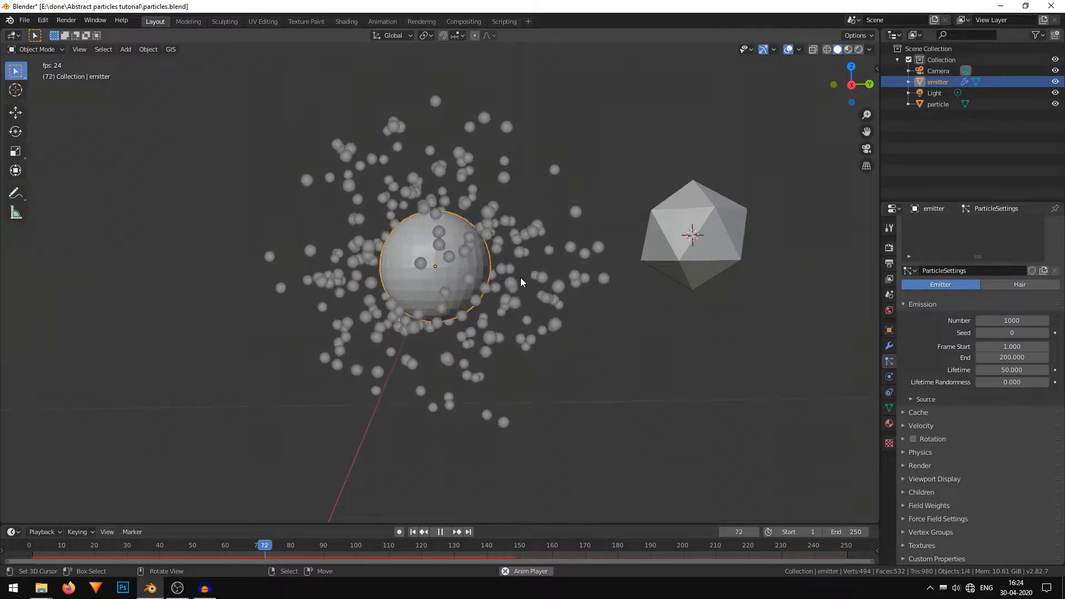
{"action": "left_click", "coordinate": [439, 531]}
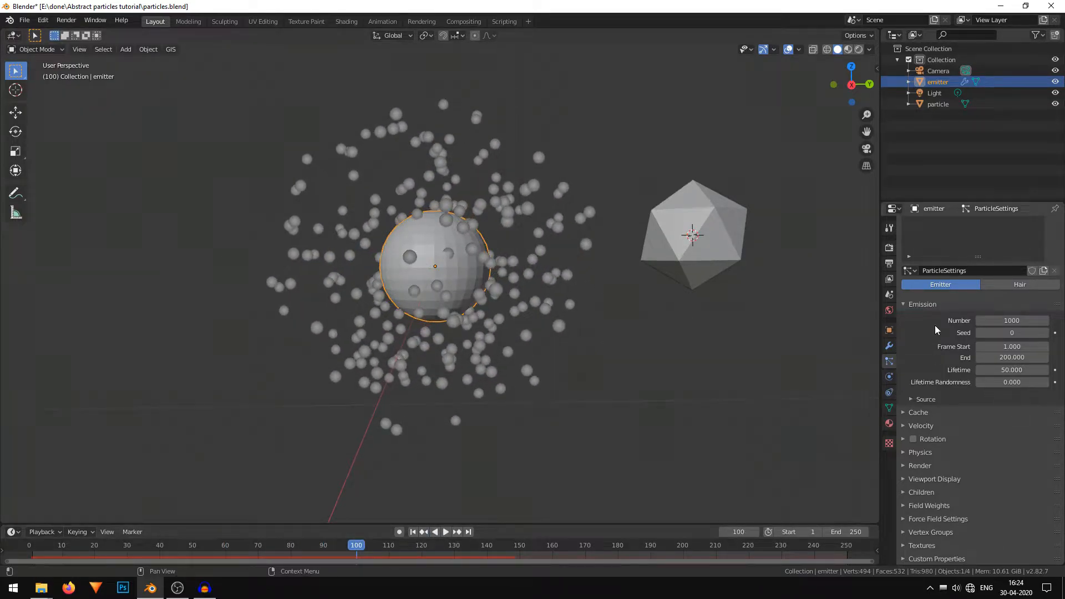
Set the particle Lifetime to 250.
{"action": "left_click", "coordinate": [1020, 367]}
{"action": "type", "text": "250"}
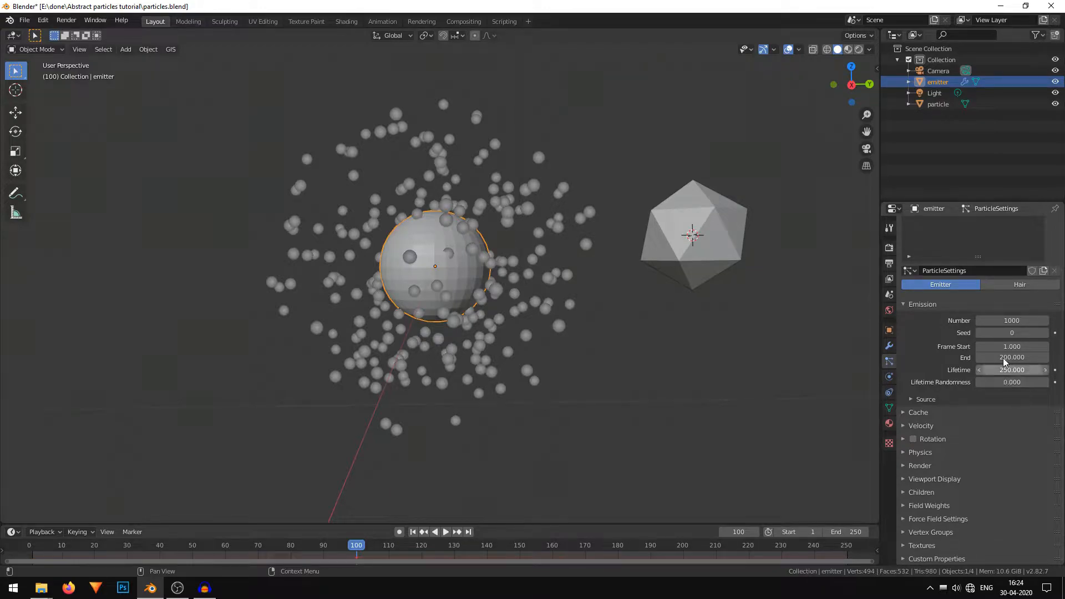
{"action": "key", "text": "Return"}
Return to frame 0 and set the particle emission Number to 30000.
{"action": "left_click_drag", "start_coordinate": [408, 554], "coordinate": [24, 532]}
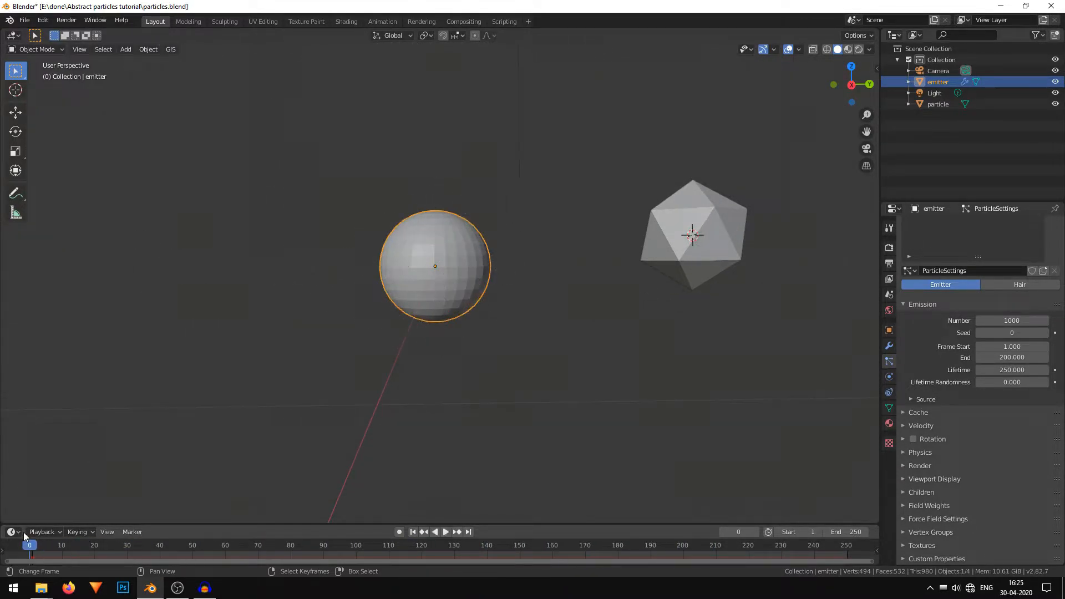
{"action": "left_click", "coordinate": [1008, 321]}
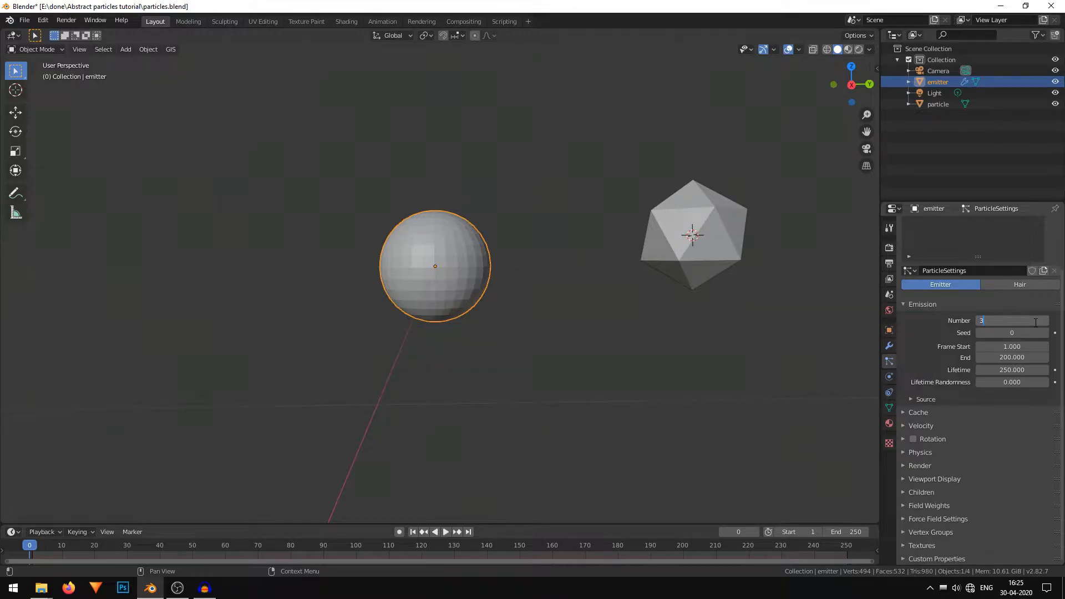
{"action": "key", "text": "Return"}
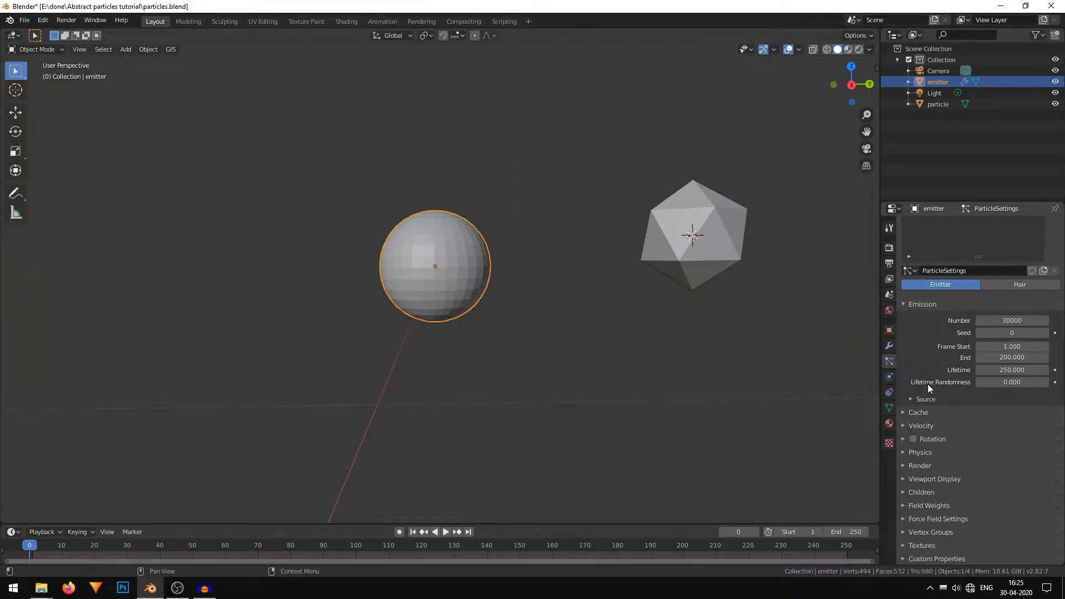
Play the animation to preview the denser emission.
{"action": "left_click", "coordinate": [445, 532]}
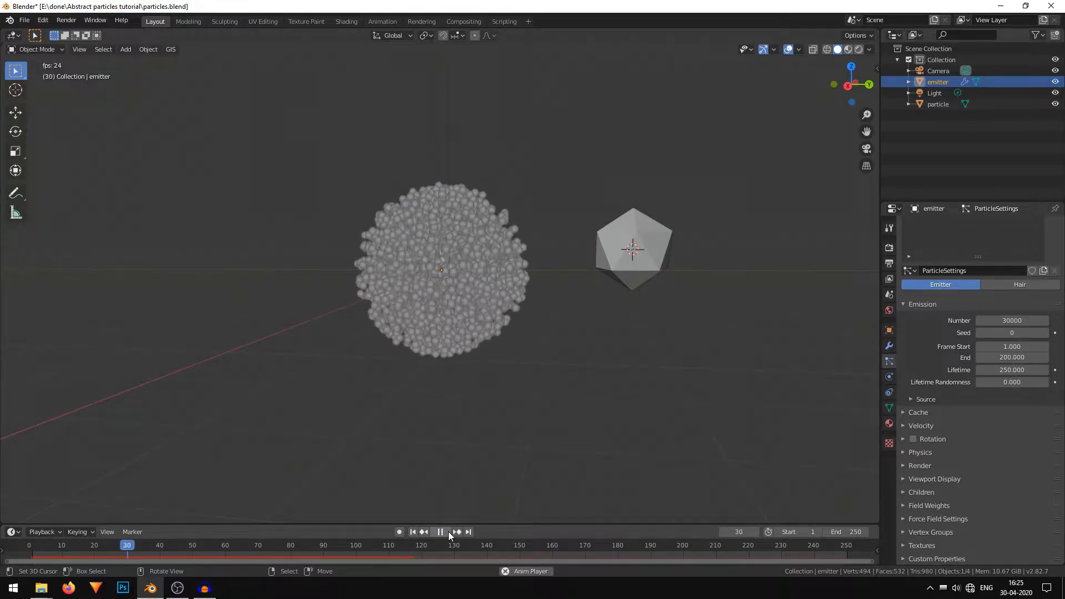
{"action": "left_click", "coordinate": [444, 531]}
{"action": "left_click", "coordinate": [413, 532]}
{"action": "scroll", "coordinate": [534, 360], "scroll_direction": "up", "scroll_amount": 3}
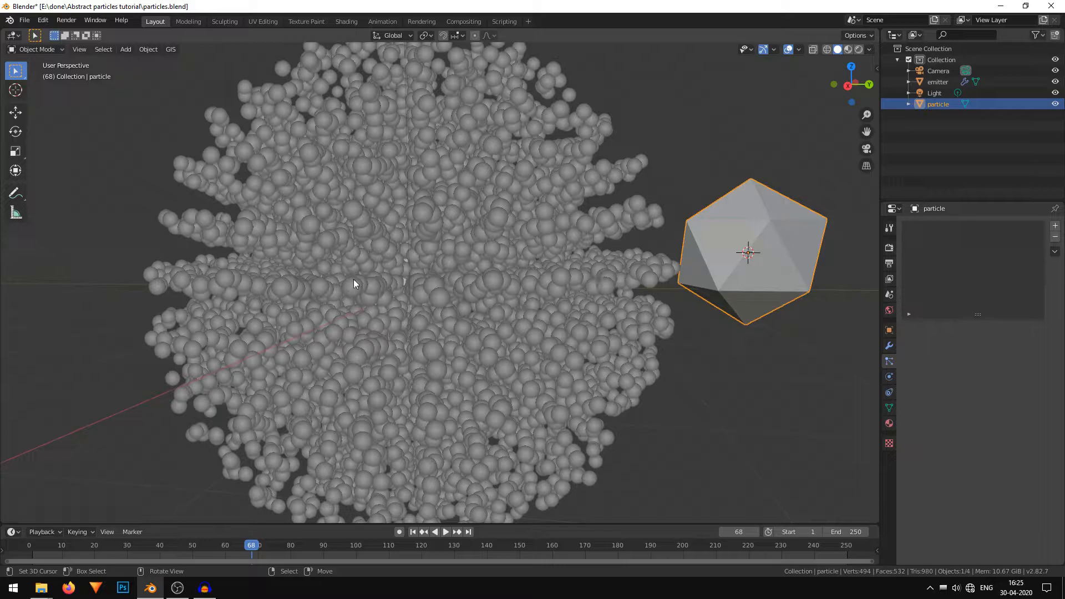
Select the emitter and set its particles to render as Object.
{"action": "left_click", "coordinate": [426, 276]}
{"action": "scroll", "coordinate": [914, 513], "scroll_direction": "down", "scroll_amount": 3}
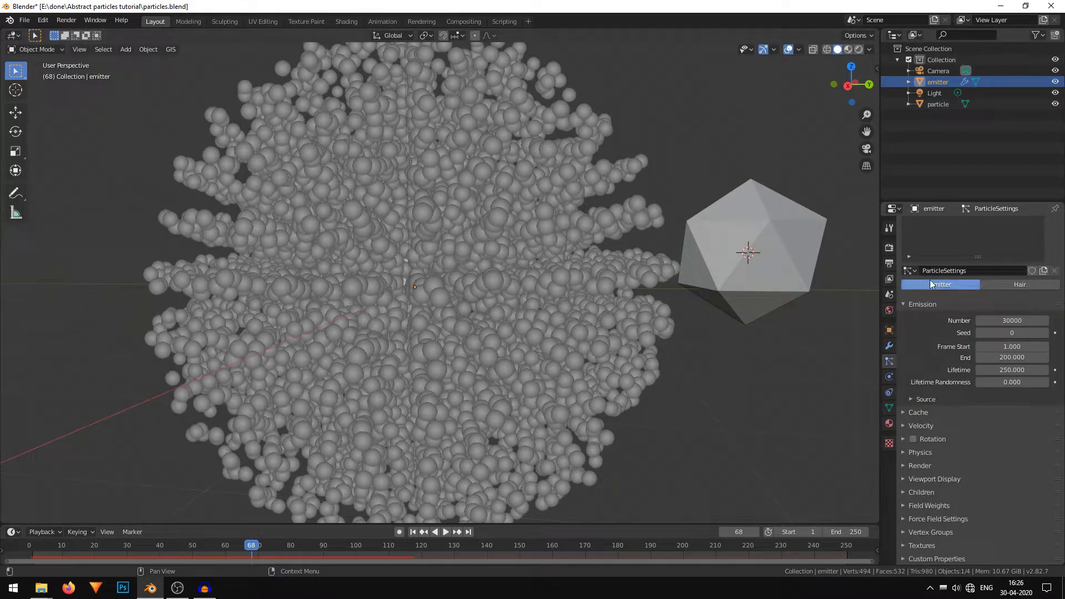
{"action": "left_click", "coordinate": [933, 464]}
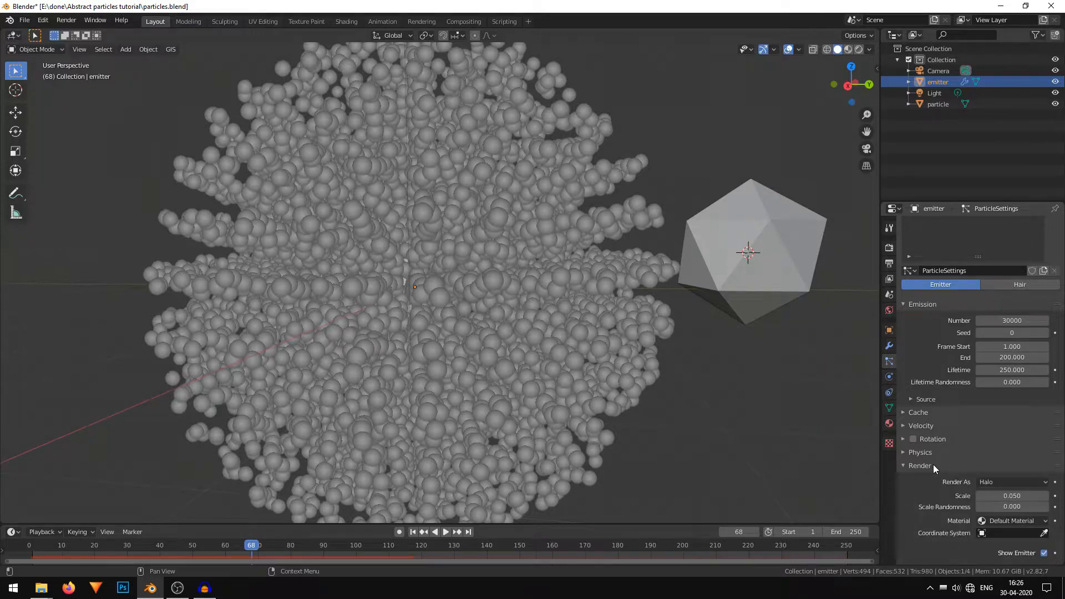
{"action": "scroll", "coordinate": [932, 464], "scroll_direction": "down", "scroll_amount": 5}
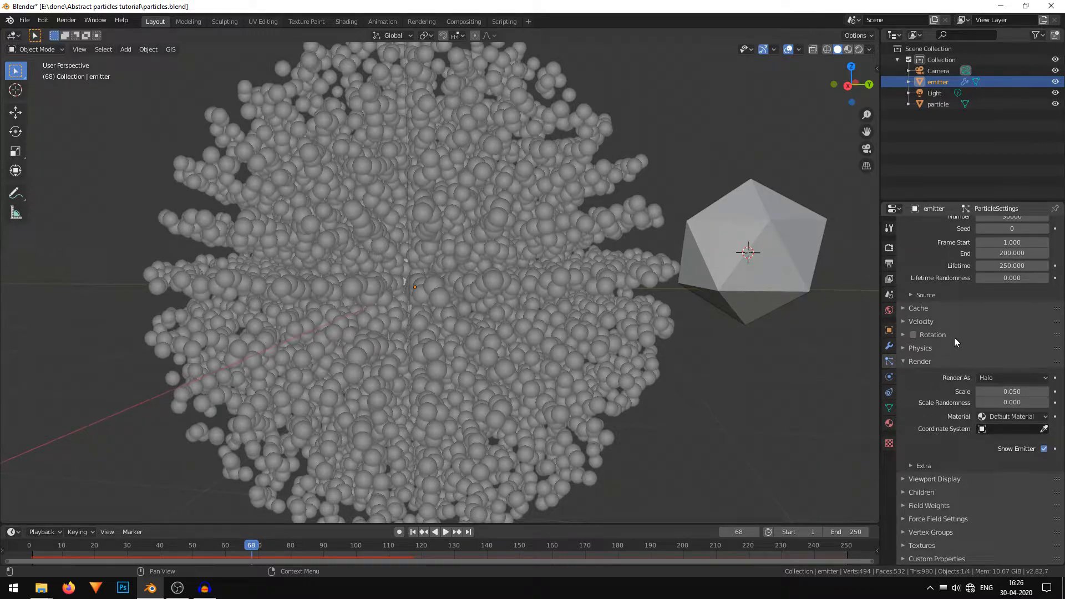
{"action": "left_click", "coordinate": [1009, 375]}
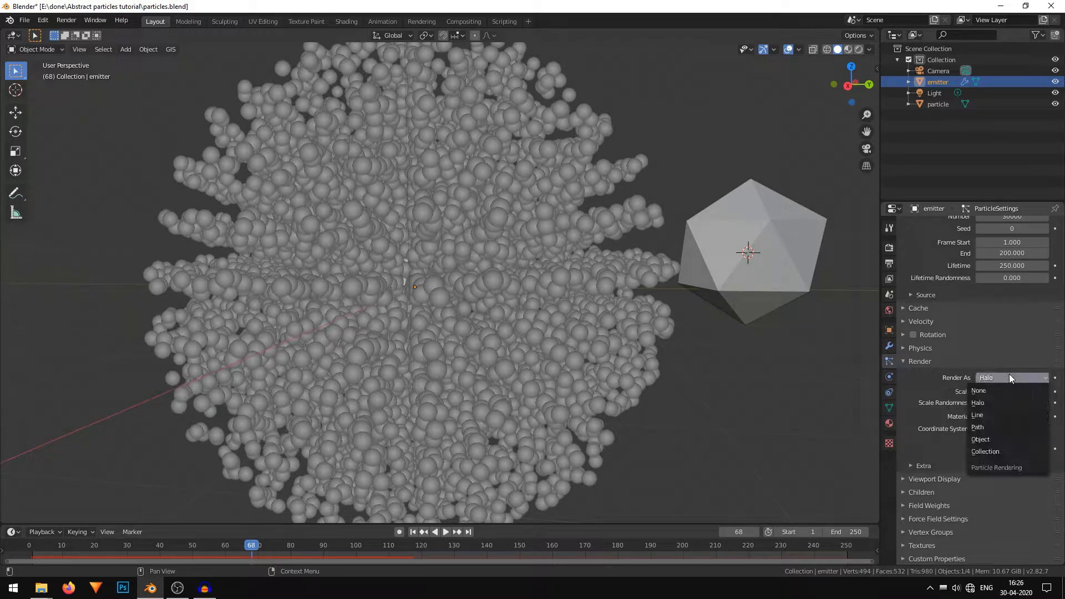
{"action": "left_click", "coordinate": [1013, 437]}
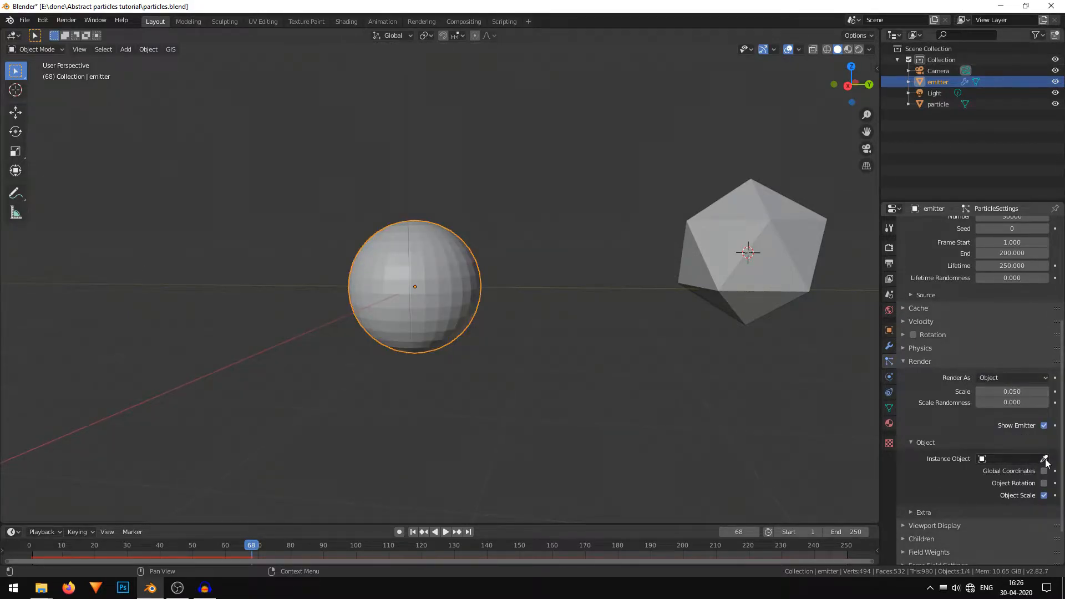
Pick the particle ico sphere as the Instance Object.
{"action": "scroll", "coordinate": [1045, 461], "scroll_direction": "down", "scroll_amount": 1}
{"action": "left_click", "coordinate": [1045, 437]}
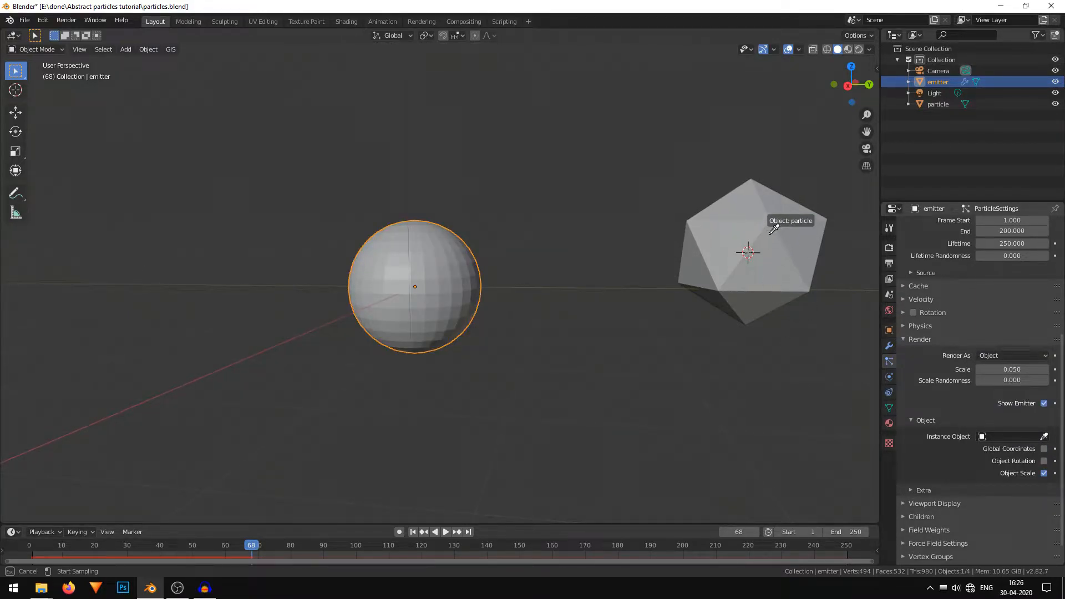
{"action": "left_click", "coordinate": [770, 233]}
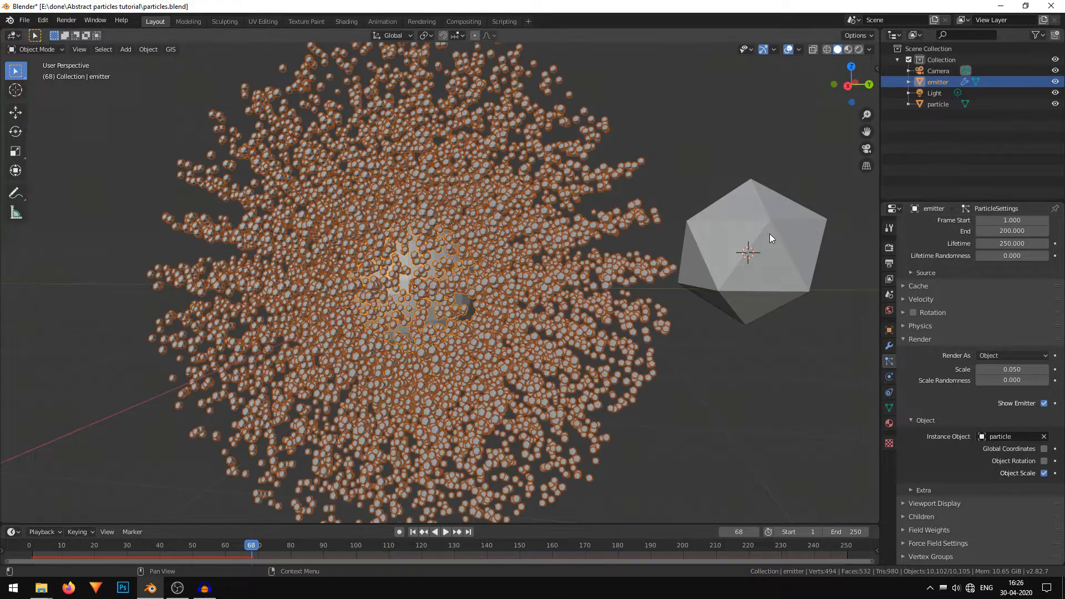
Reduce the particle render Scale to 0.010 and set Scale Randomness to 0.836.
{"action": "left_click", "coordinate": [616, 325]}
{"action": "middle_click_drag", "start_coordinate": [579, 315], "coordinate": [448, 299]}
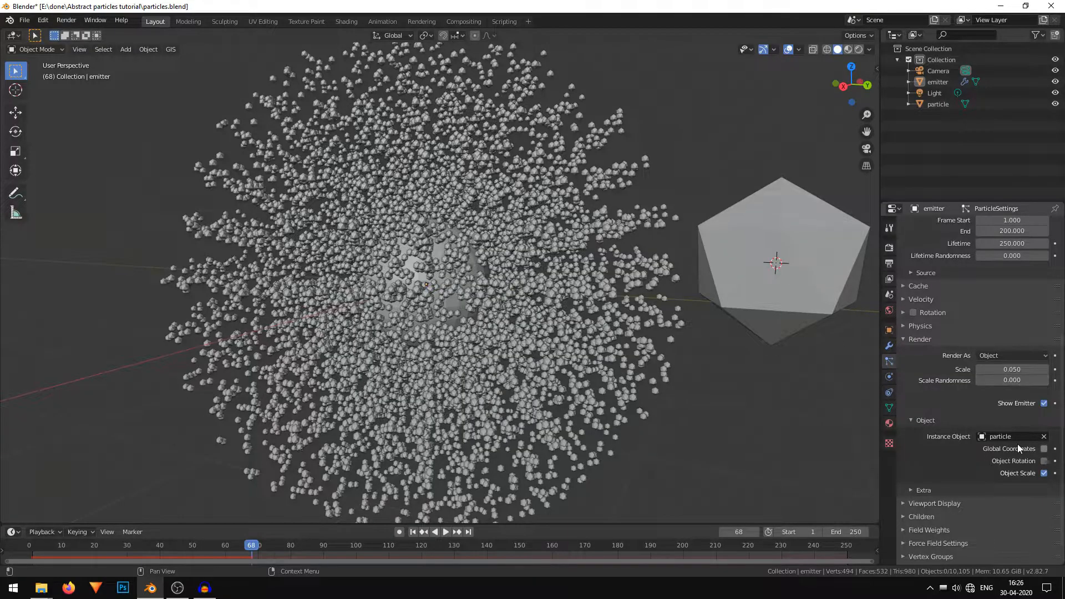
{"action": "scroll", "coordinate": [609, 300], "scroll_direction": "up", "scroll_amount": 10}
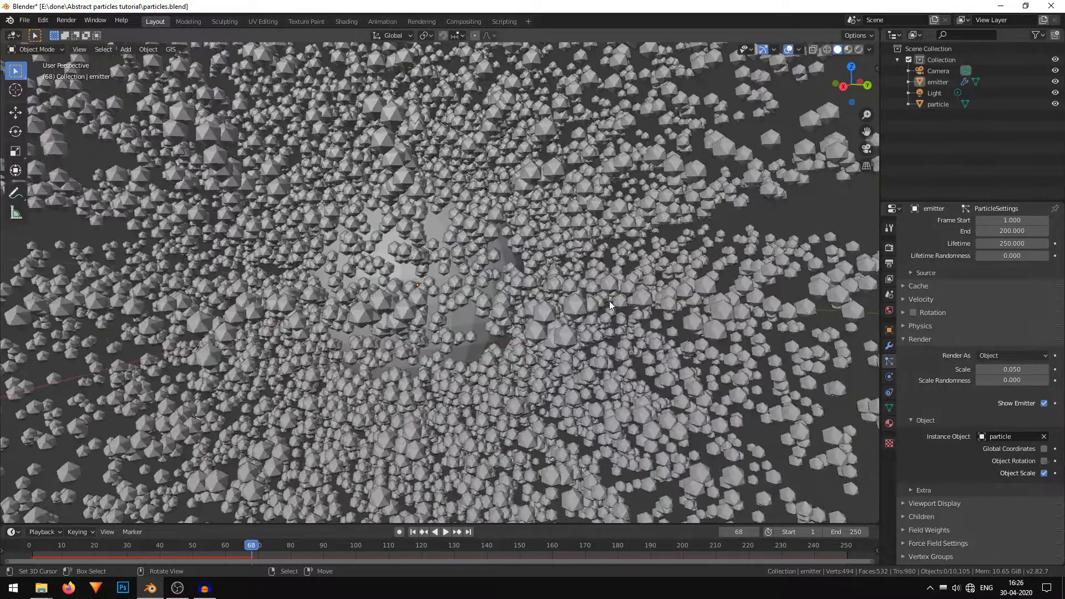
{"action": "scroll", "coordinate": [609, 301], "scroll_direction": "down", "scroll_amount": 10}
{"action": "middle_click_drag", "start_coordinate": [648, 307], "coordinate": [608, 297]}
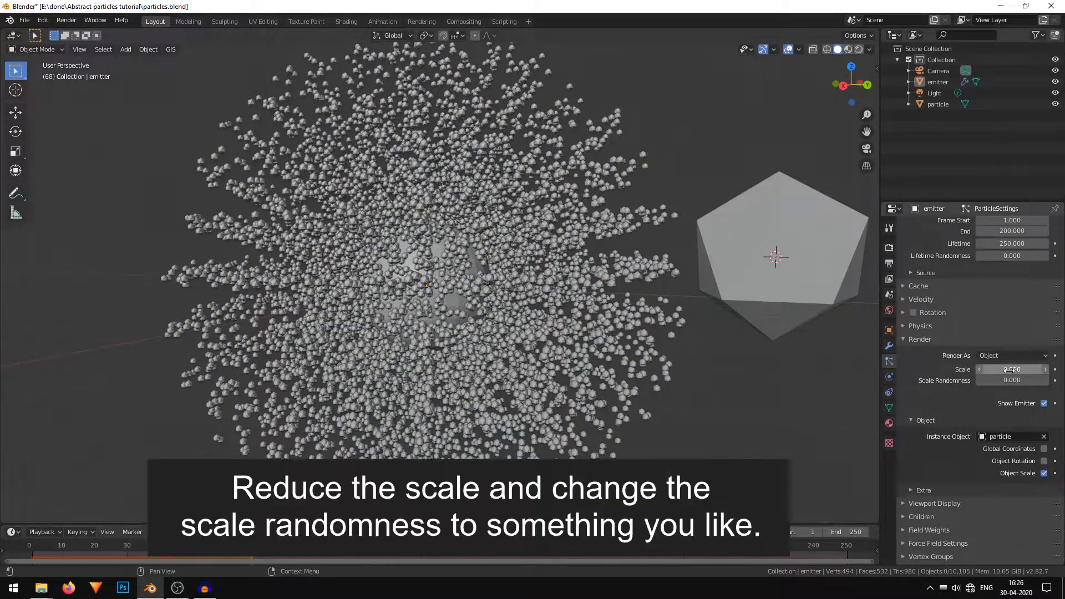
{"action": "left_click", "coordinate": [1022, 368]}
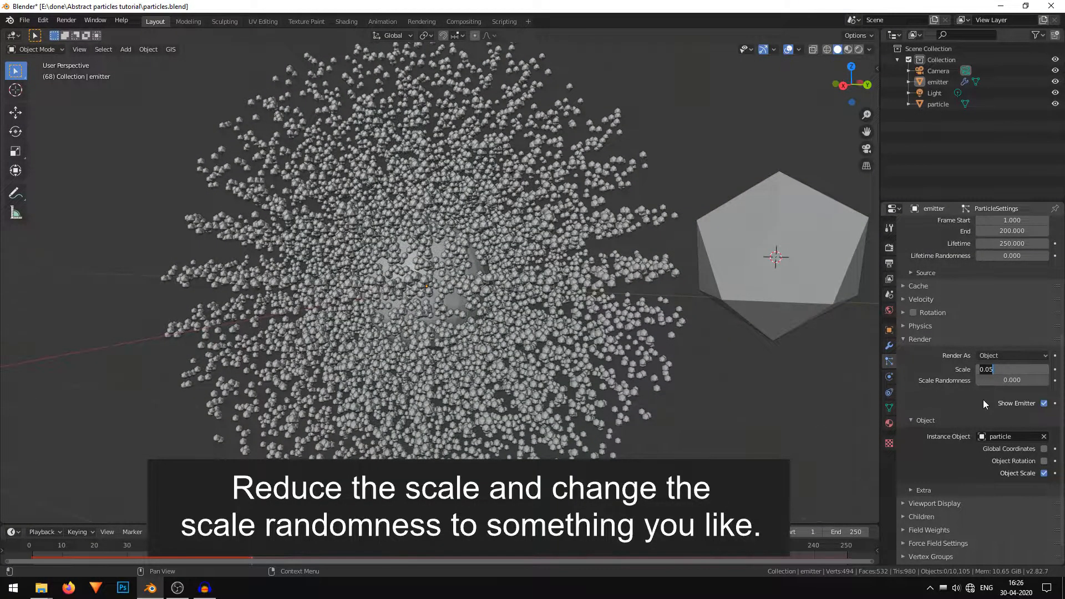
{"action": "key", "text": "Return"}
{"action": "left_click", "coordinate": [980, 369]}
{"action": "left_click", "coordinate": [980, 369]}
{"action": "left_click", "coordinate": [980, 370]}
{"action": "left_click", "coordinate": [980, 369]}
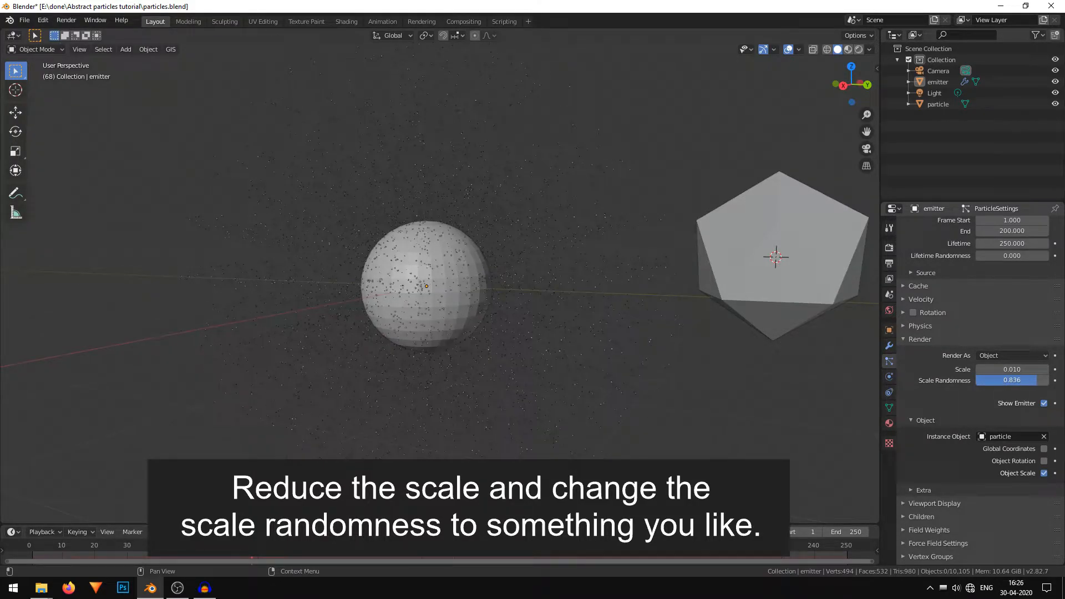
Set the World background color to black.
{"action": "scroll", "coordinate": [640, 384], "scroll_direction": "up", "scroll_amount": 5}
{"action": "mouse_move", "coordinate": [640, 384]}
{"action": "middle_mouse_down"}
{"action": "mouse_move", "coordinate": [717, 370]}
{"action": "mouse_move", "coordinate": [651, 388]}
{"action": "middle_mouse_up"}
{"action": "scroll", "coordinate": [651, 388], "scroll_direction": "down", "scroll_amount": 2}
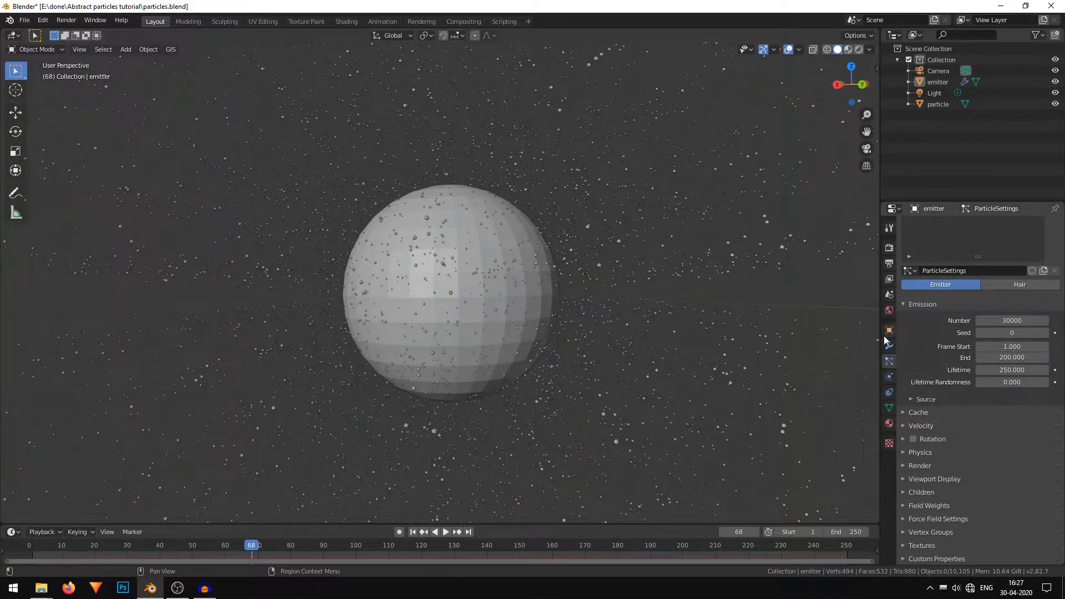
{"action": "left_click", "coordinate": [889, 310]}
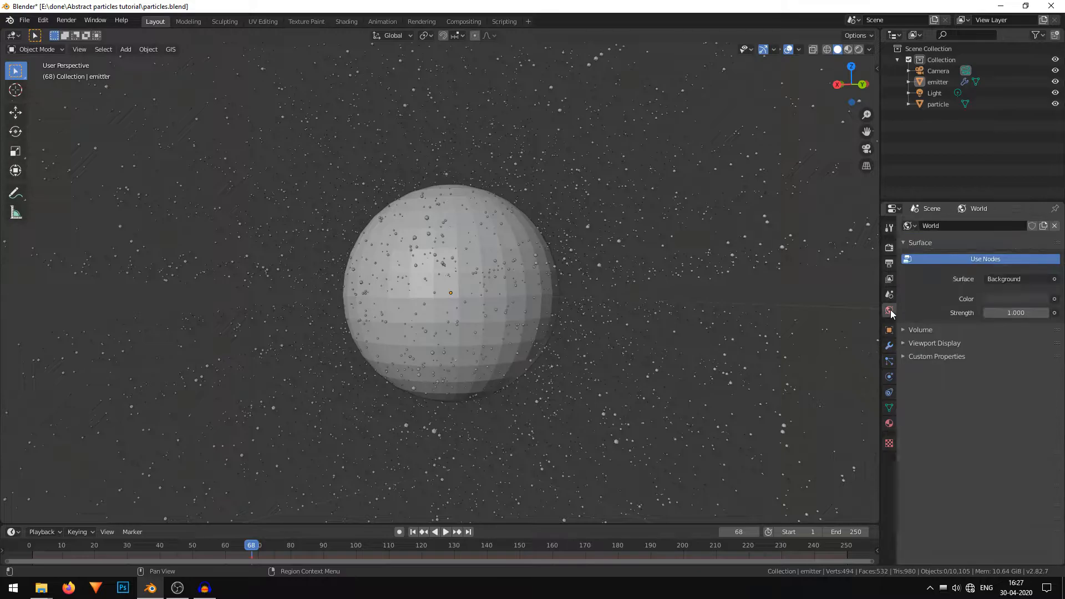
{"action": "left_click", "coordinate": [1043, 300]}
{"action": "left_click_drag", "start_coordinate": [1039, 207], "coordinate": [1040, 220]}
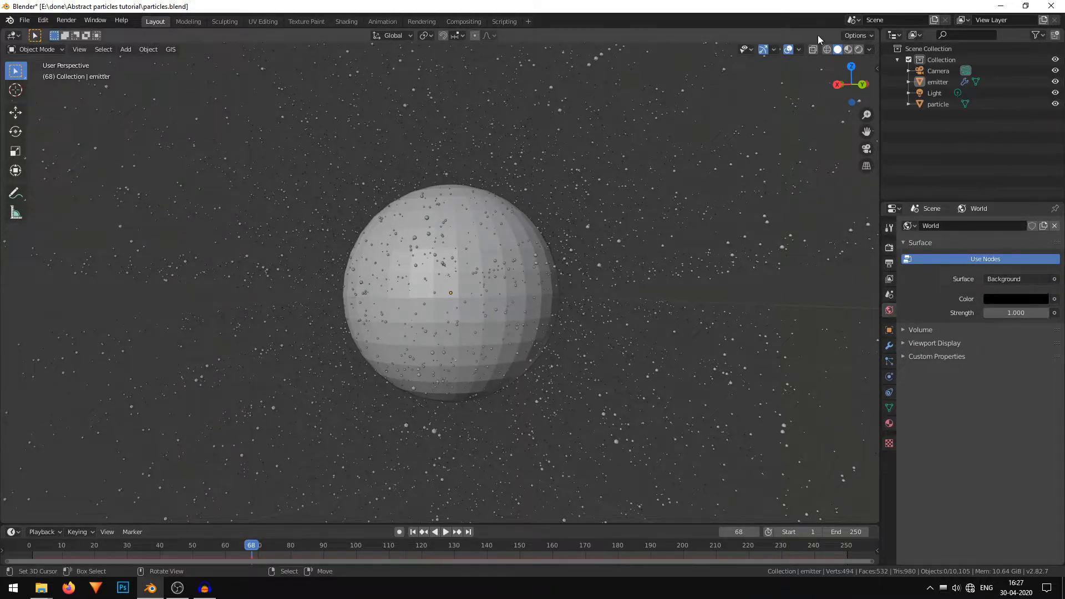
Rewind and play the animation to preview the scattered particles, then pause it.
{"action": "left_click", "coordinate": [858, 51]}
{"action": "mouse_move", "coordinate": [648, 225]}
{"action": "middle_mouse_down"}
{"action": "mouse_move", "coordinate": [615, 229]}
{"action": "mouse_move", "coordinate": [663, 253]}
{"action": "mouse_move", "coordinate": [660, 235]}
{"action": "mouse_move", "coordinate": [692, 239]}
{"action": "mouse_move", "coordinate": [608, 310]}
{"action": "mouse_move", "coordinate": [536, 347]}
{"action": "mouse_move", "coordinate": [537, 325]}
{"action": "mouse_move", "coordinate": [583, 285]}
{"action": "mouse_move", "coordinate": [594, 299]}
{"action": "middle_mouse_up"}
{"action": "scroll", "coordinate": [643, 281], "scroll_direction": "down", "scroll_amount": 3}
{"action": "key", "text": "z"}
{"action": "left_click", "coordinate": [412, 531]}
{"action": "left_click", "coordinate": [445, 532]}
{"action": "key", "text": "a"}
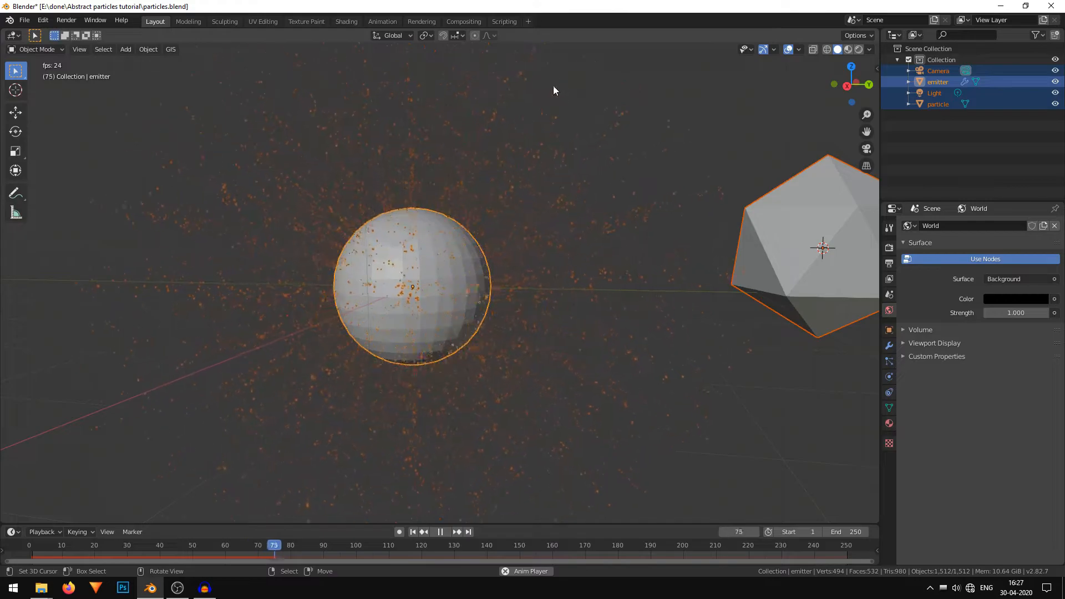
{"action": "left_click", "coordinate": [440, 532]}
{"action": "middle_click_drag", "start_coordinate": [421, 239], "coordinate": [427, 182]}
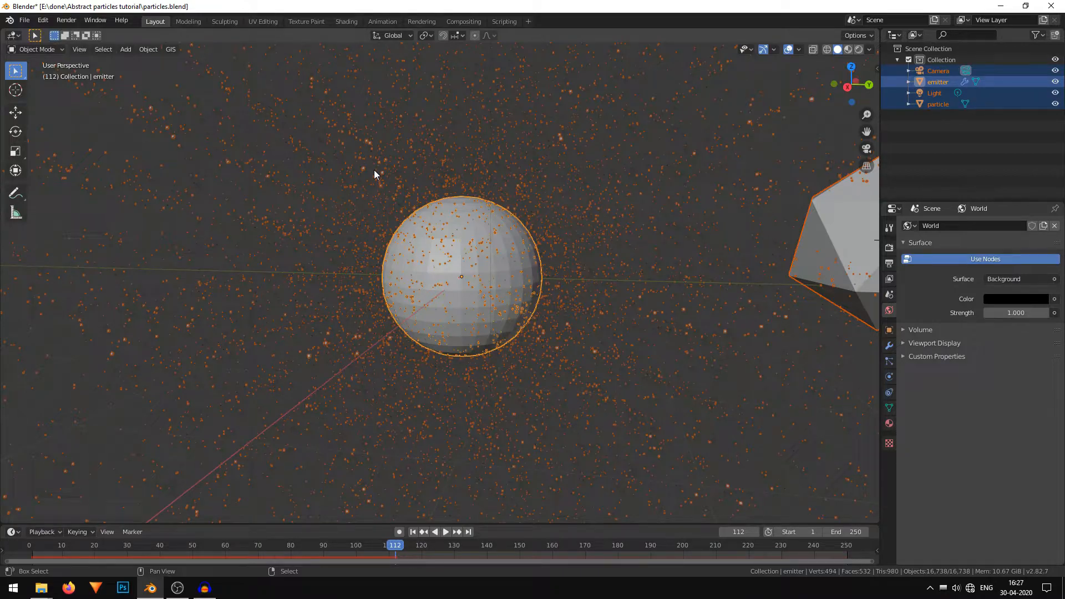
Add a Turbulence force field to the scene.
{"action": "key", "text": "shift+a"}
{"action": "mouse_move", "coordinate": [374, 172]}
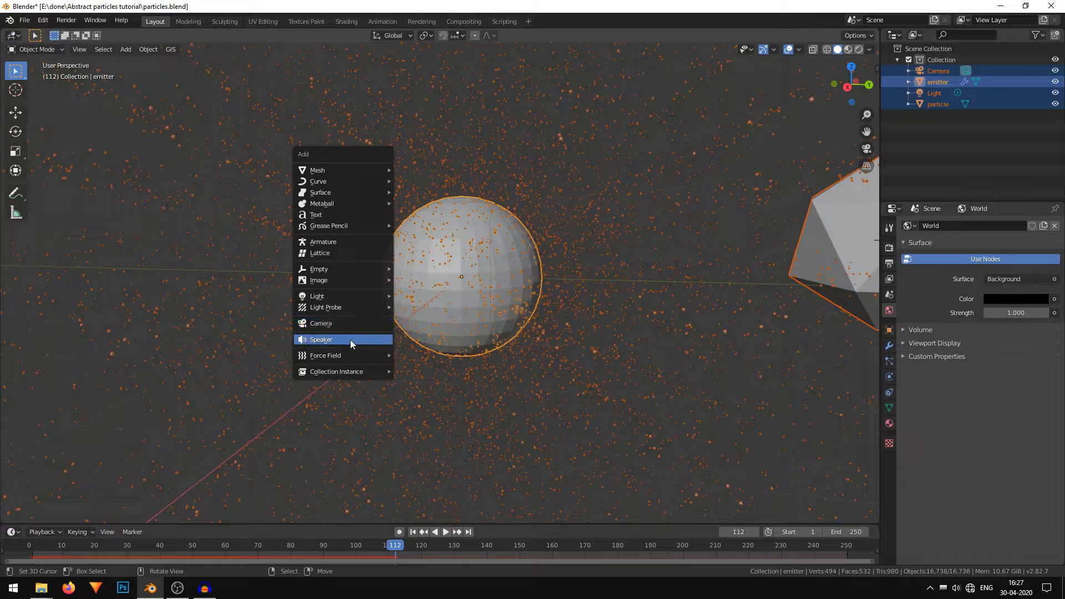
{"action": "mouse_move", "coordinate": [355, 356]}
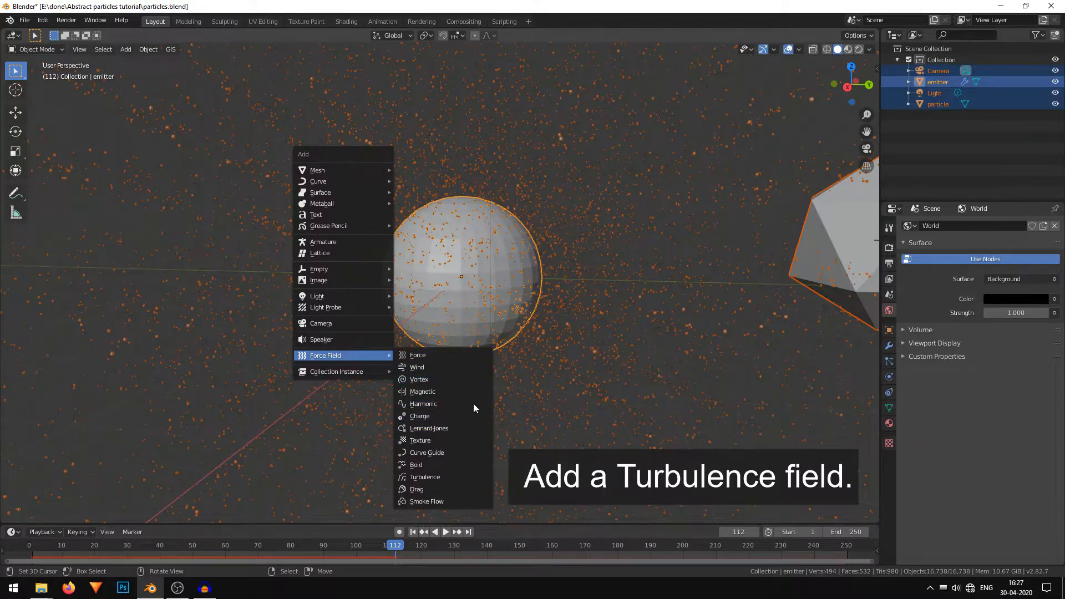
{"action": "left_click", "coordinate": [457, 475]}
{"action": "scroll", "coordinate": [561, 323], "scroll_direction": "down", "scroll_amount": 2}
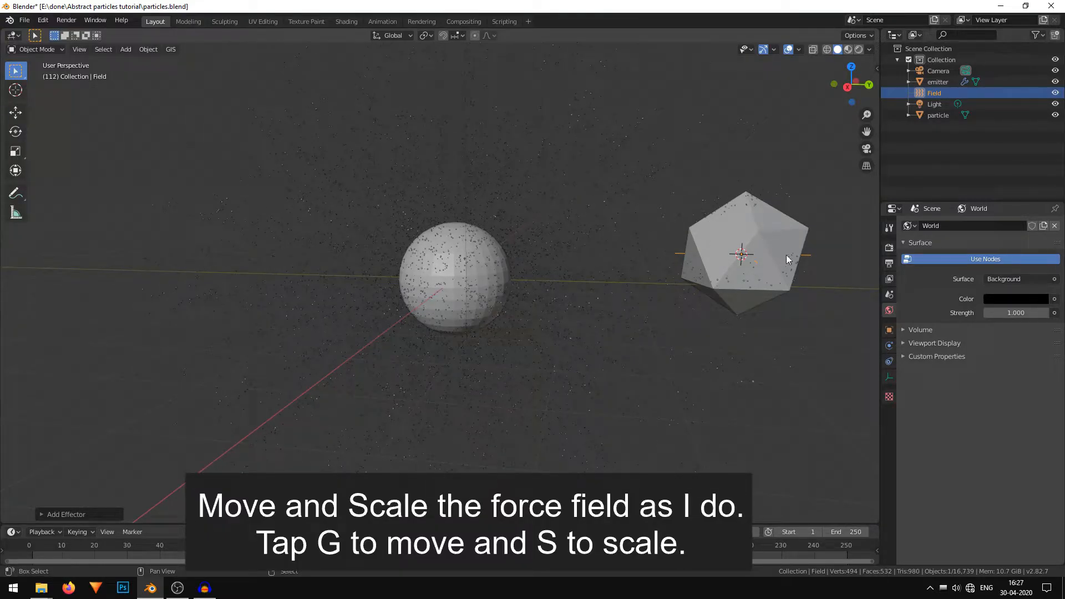
Move the Turbulence field to the sphere's center and scale it up.
{"action": "key", "text": "g"}
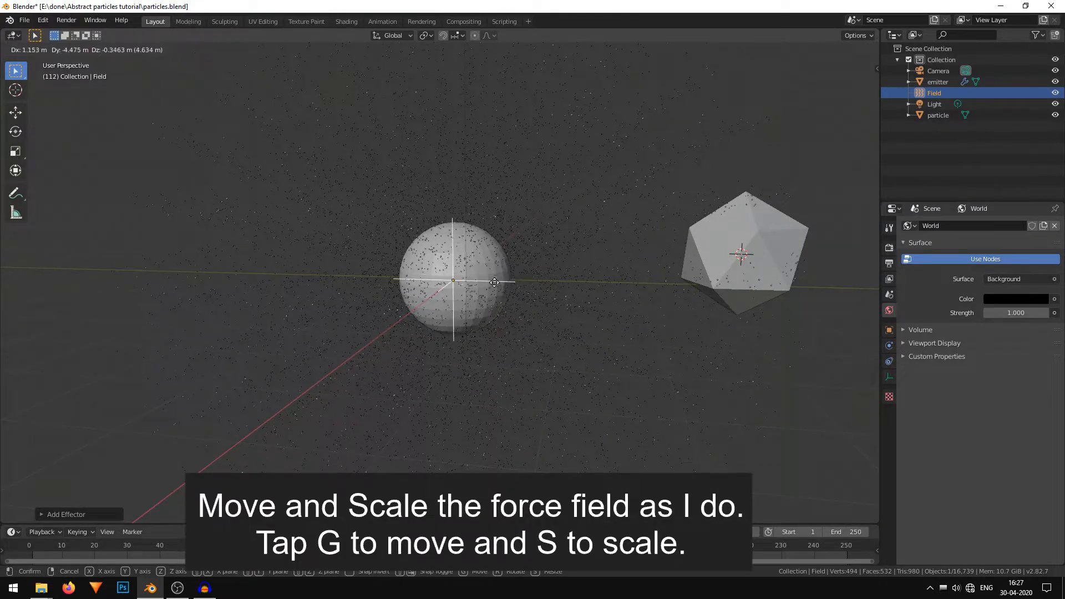
{"action": "left_click", "coordinate": [502, 288]}
{"action": "key", "text": "s"}
{"action": "left_click", "coordinate": [593, 327]}
{"action": "middle_click_drag", "start_coordinate": [594, 327], "coordinate": [510, 380]}
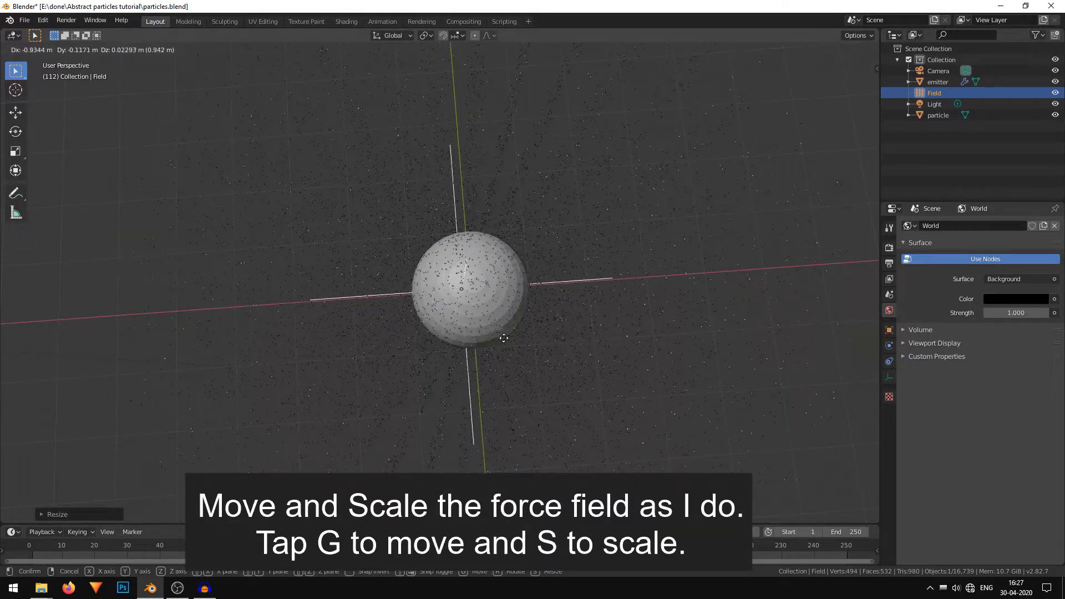
{"action": "left_click", "coordinate": [506, 331]}
{"action": "middle_click_drag", "start_coordinate": [506, 331], "coordinate": [574, 296]}
{"action": "key", "text": "s"}
{"action": "left_click", "coordinate": [641, 285]}
{"action": "middle_click_drag", "start_coordinate": [641, 285], "coordinate": [558, 342]}
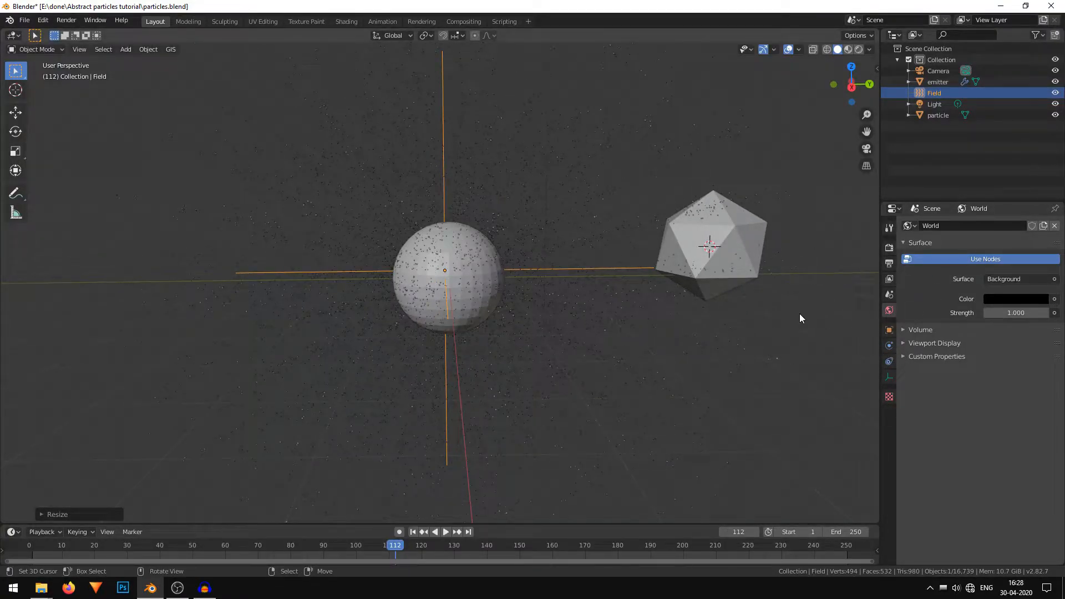
Open the field's physics settings and play the animation to preview the turbulence effect.
{"action": "left_click", "coordinate": [886, 378]}
{"action": "left_click", "coordinate": [888, 361]}
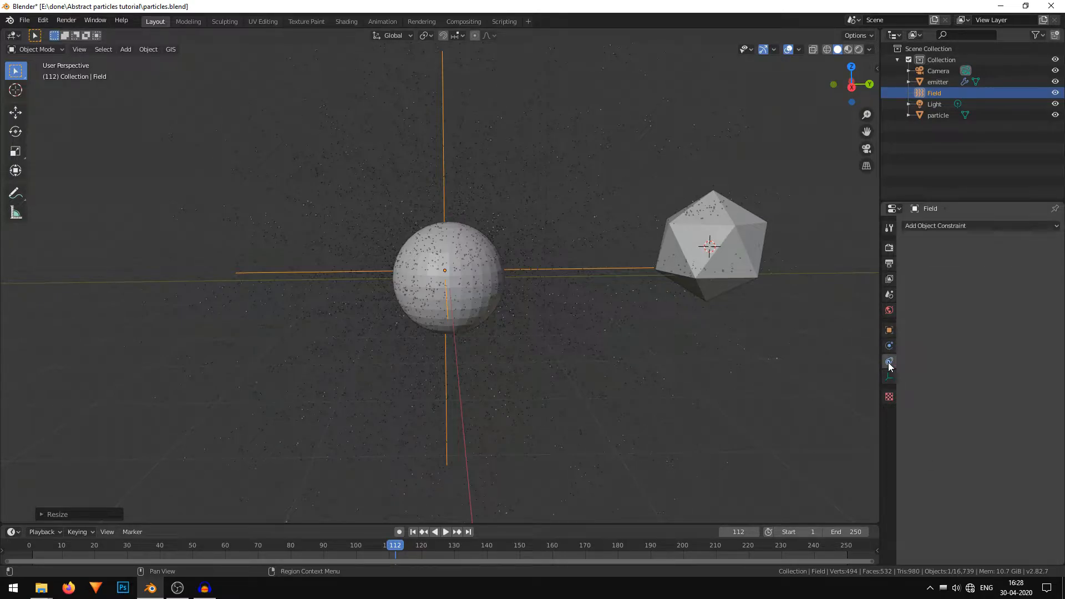
{"action": "left_click", "coordinate": [889, 345]}
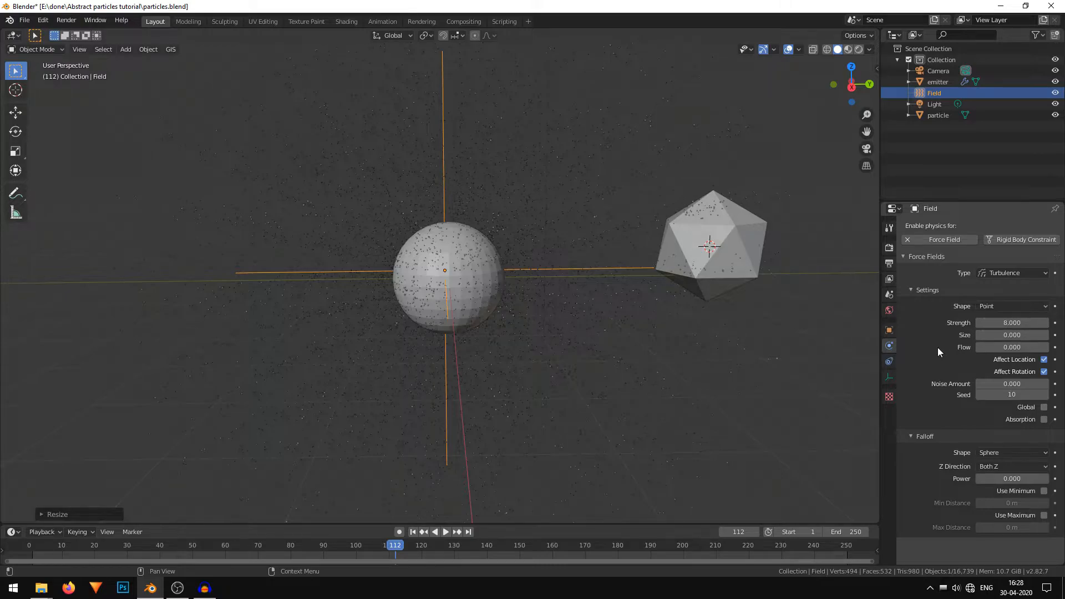
{"action": "left_click", "coordinate": [413, 532]}
{"action": "left_click", "coordinate": [445, 532]}
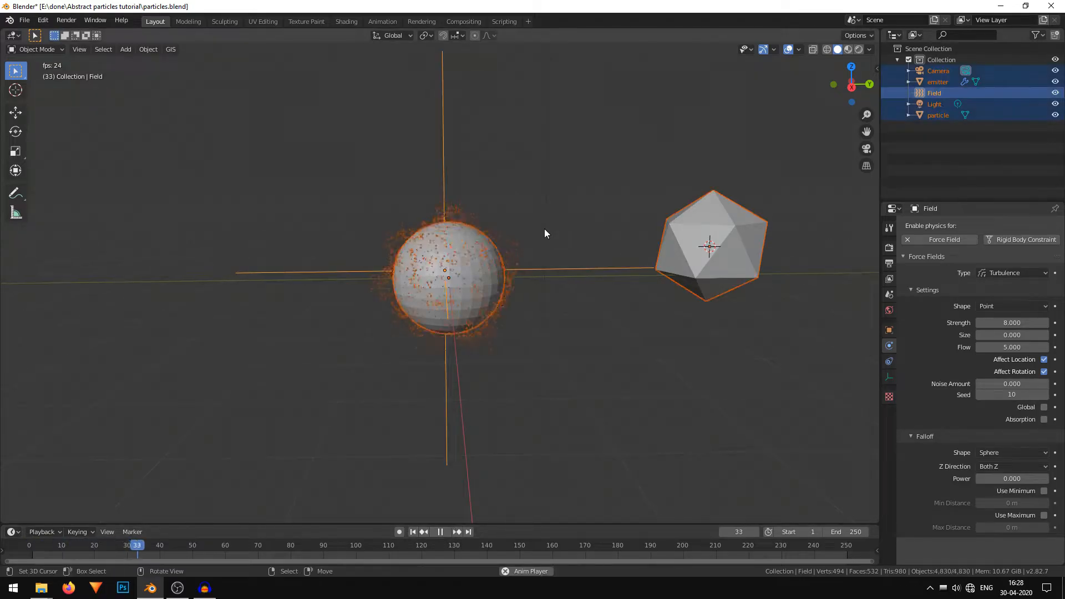
{"action": "key", "text": "a"}
{"action": "scroll", "coordinate": [549, 239], "scroll_direction": "up", "scroll_amount": 4}
{"action": "middle_click_drag", "start_coordinate": [582, 328], "coordinate": [574, 349]}
{"action": "left_click", "coordinate": [440, 533]}
{"action": "middle_click_drag", "start_coordinate": [691, 347], "coordinate": [535, 334]}
{"action": "key", "text": "alt+a"}
{"action": "middle_click_drag", "start_coordinate": [572, 271], "coordinate": [611, 272]}
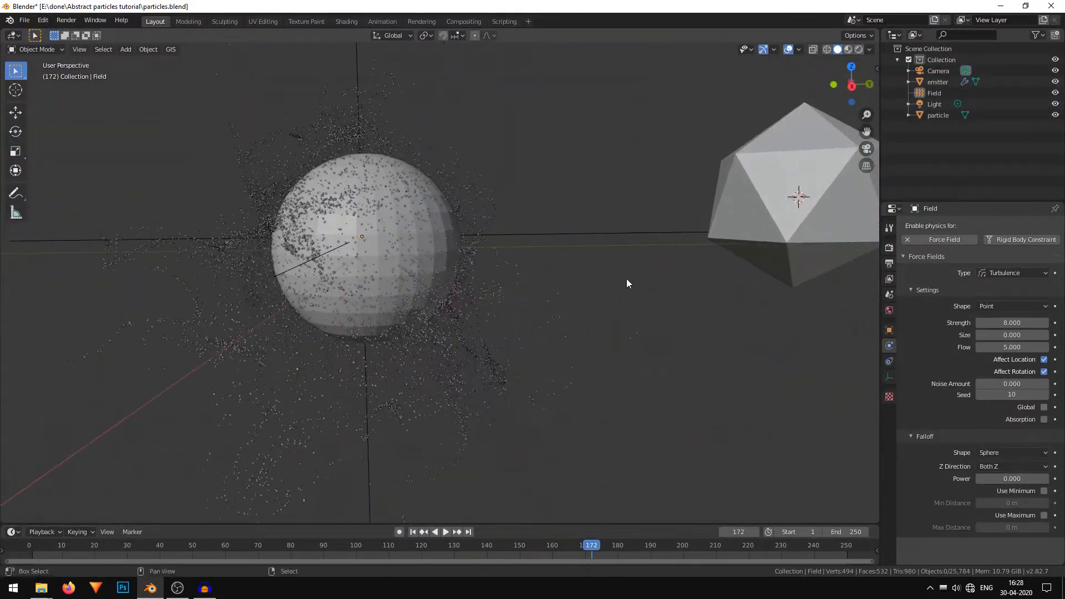
Switch the viewport to rendered shading and add a new material to the particle ico sphere.
{"action": "left_click", "coordinate": [859, 48]}
{"action": "mouse_move", "coordinate": [499, 306]}
{"action": "middle_mouse_down"}
{"action": "mouse_move", "coordinate": [539, 320]}
{"action": "mouse_move", "coordinate": [287, 288]}
{"action": "mouse_move", "coordinate": [278, 285]}
{"action": "mouse_move", "coordinate": [346, 285]}
{"action": "mouse_move", "coordinate": [282, 270]}
{"action": "mouse_move", "coordinate": [418, 313]}
{"action": "middle_mouse_up"}
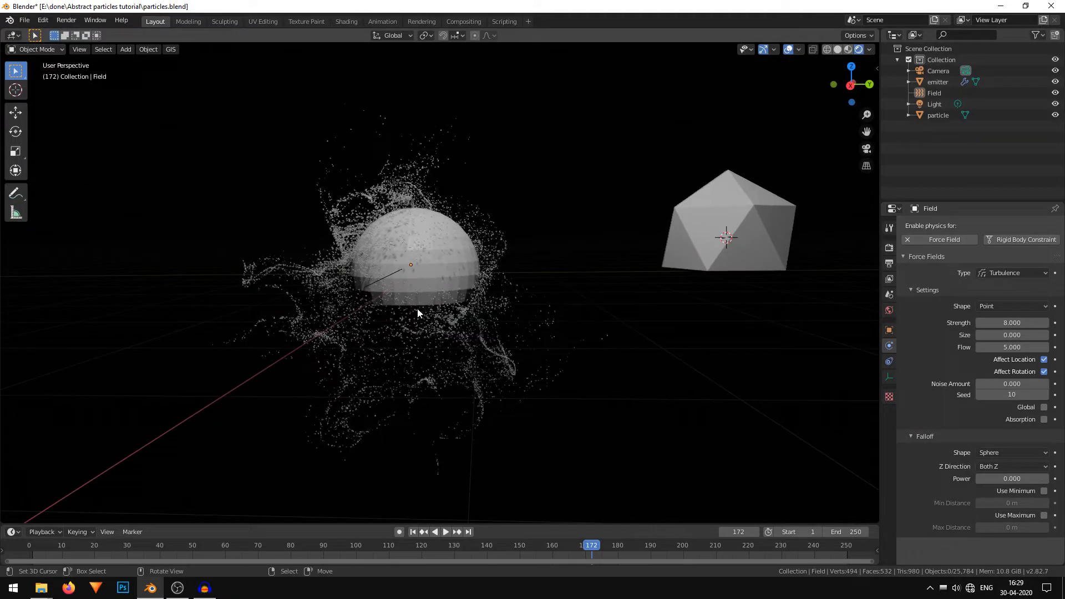
{"action": "left_click", "coordinate": [761, 221]}
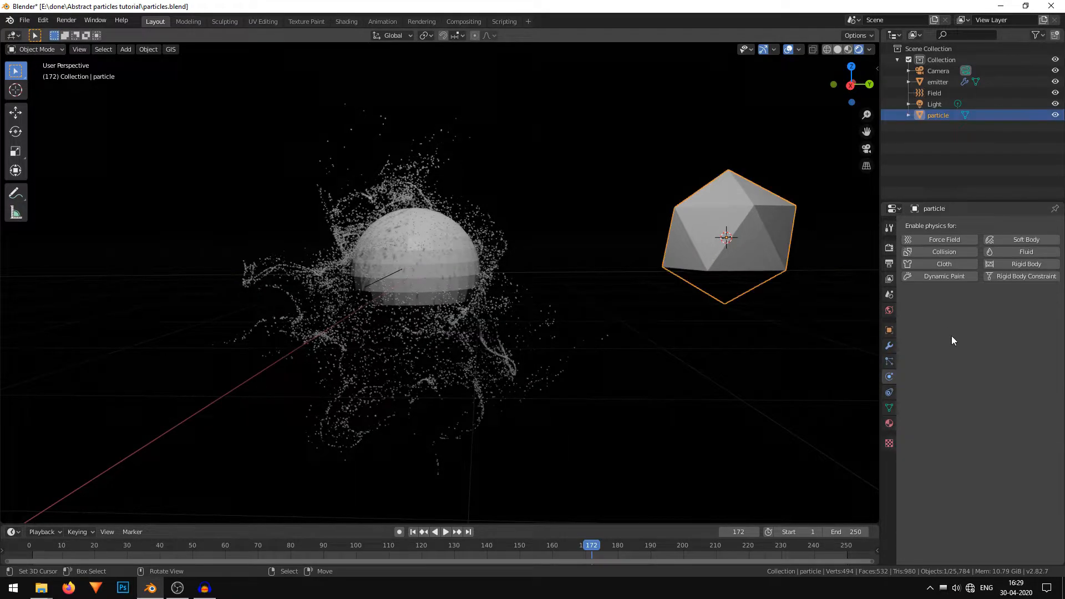
{"action": "left_click", "coordinate": [889, 422]}
{"action": "left_click", "coordinate": [1004, 274]}
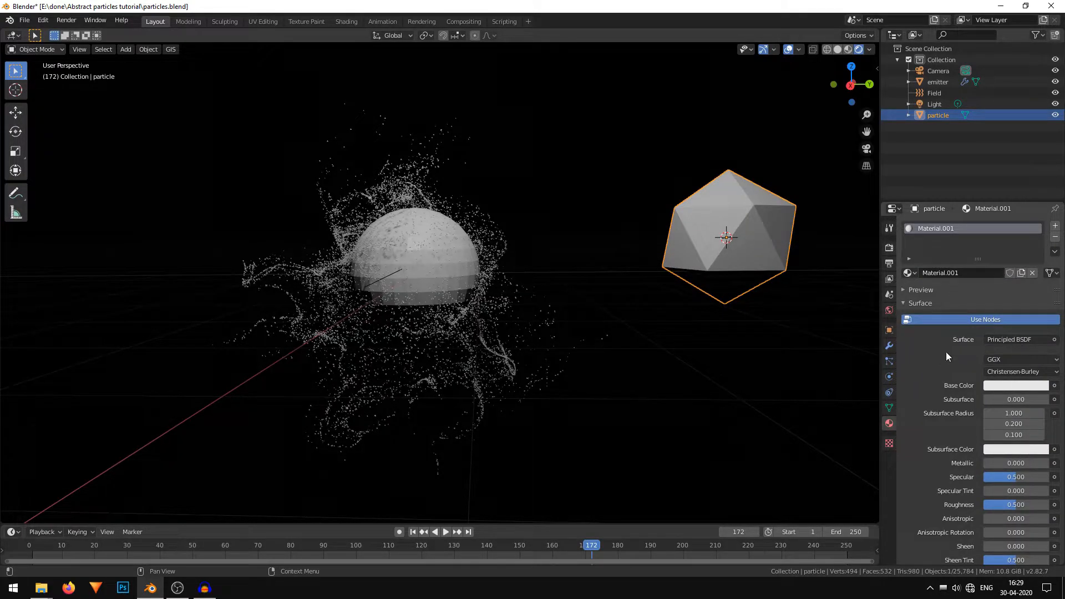
Set the material's surface to Emission with Strength 10 and a light blue color.
{"action": "left_click", "coordinate": [1020, 340]}
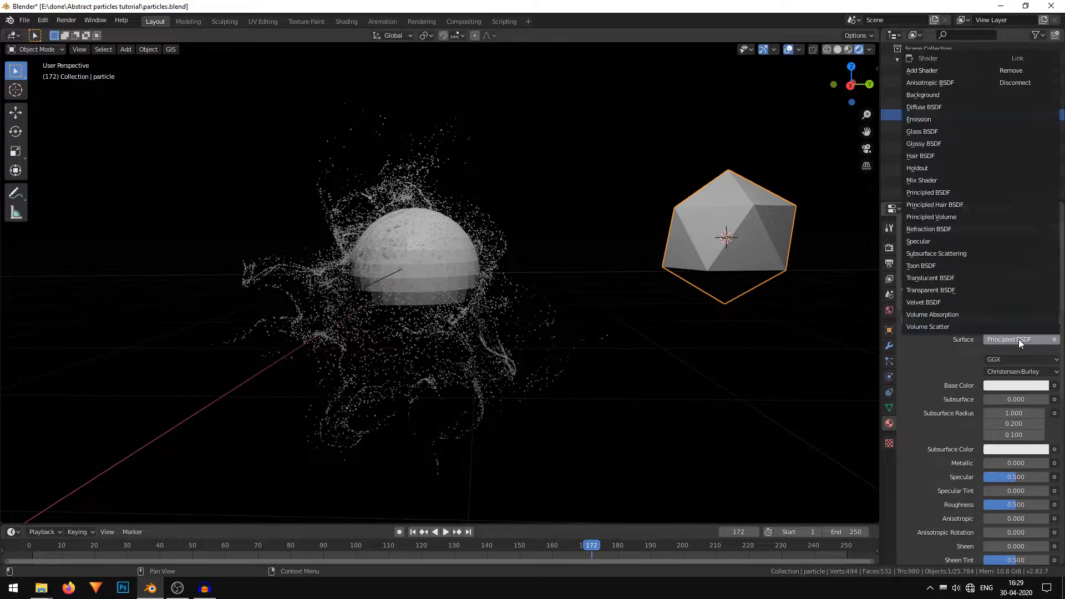
{"action": "left_click", "coordinate": [945, 114]}
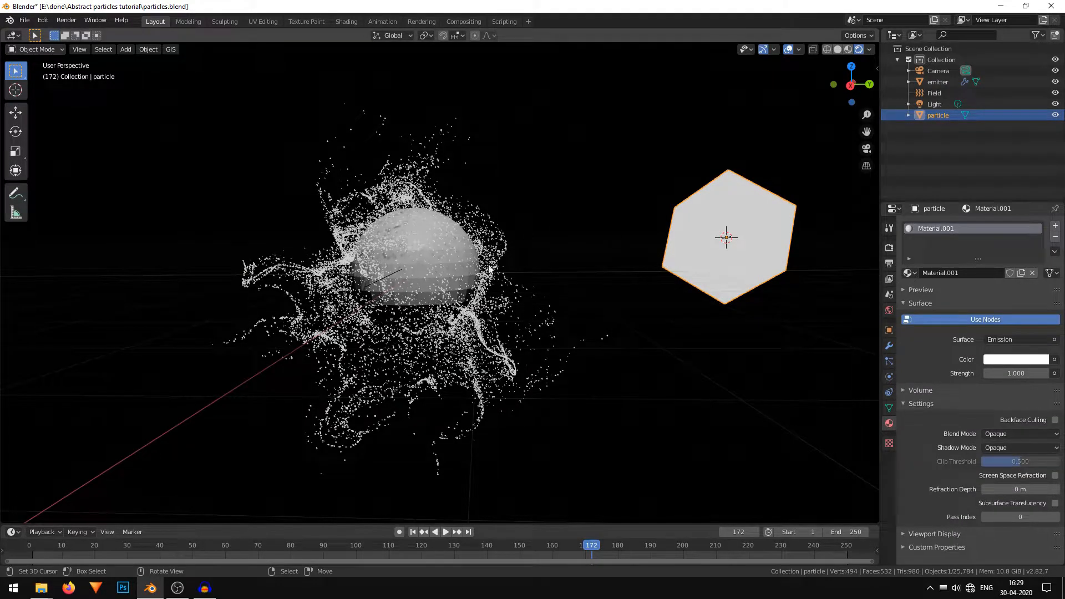
{"action": "key", "text": "Return"}
{"action": "type", "text": "10"}
{"action": "key", "text": "Return"}
{"action": "left_click", "coordinate": [1013, 360]}
{"action": "left_click_drag", "start_coordinate": [993, 240], "coordinate": [1000, 215]}
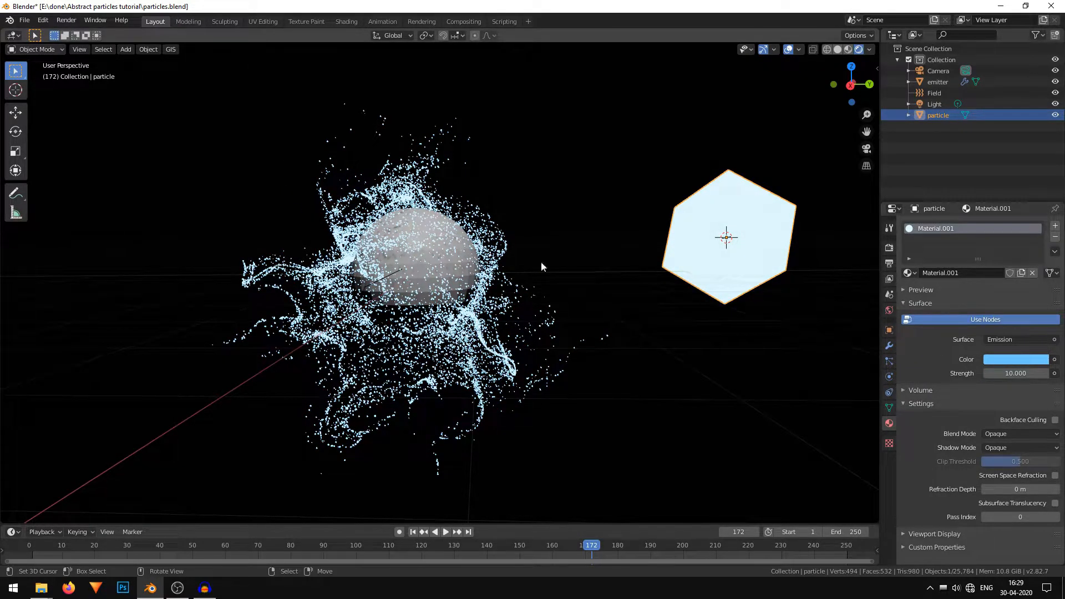
Move the particle object into a new collection named Collection 2 and exclude it from the view layer.
{"action": "middle_click_drag", "start_coordinate": [447, 267], "coordinate": [418, 263], "text": "shift"}
{"action": "middle_click_drag", "start_coordinate": [498, 348], "coordinate": [512, 326], "text": "shift"}
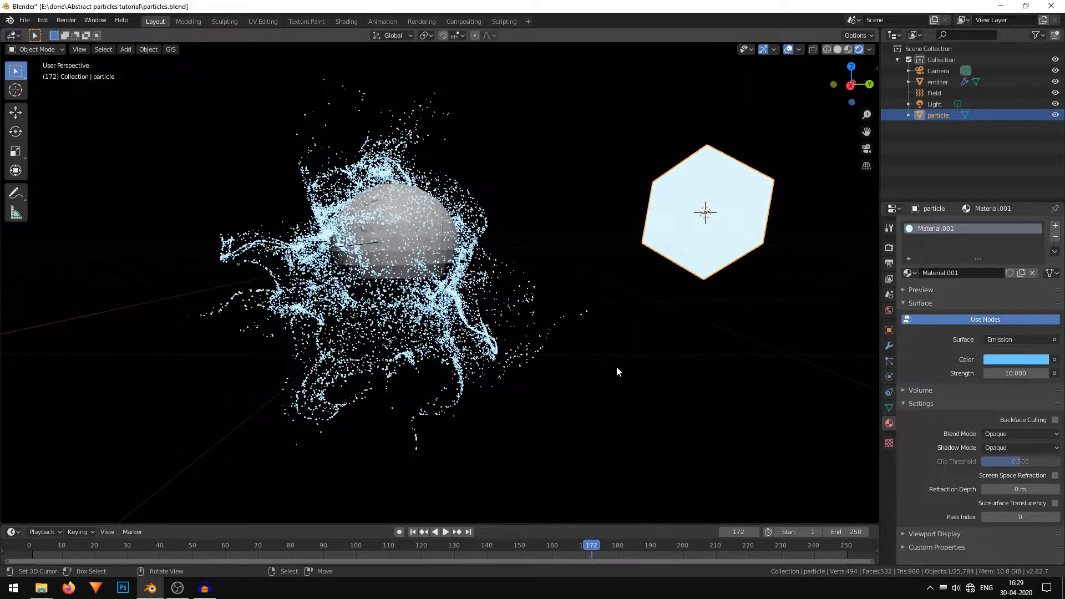
{"action": "middle_click_drag", "start_coordinate": [548, 245], "coordinate": [547, 258], "text": "shift"}
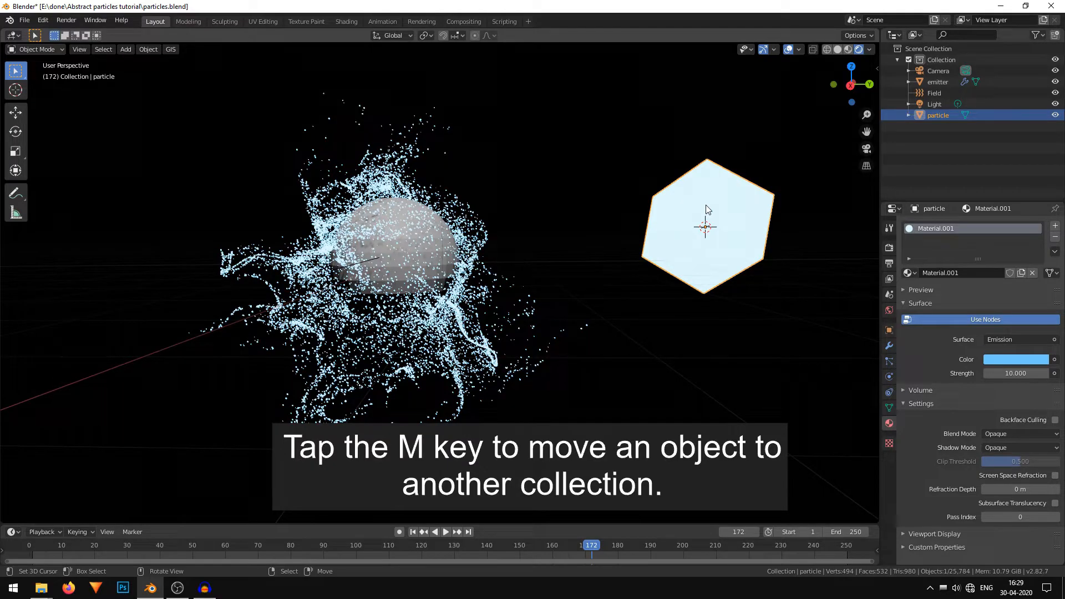
{"action": "key", "text": "m"}
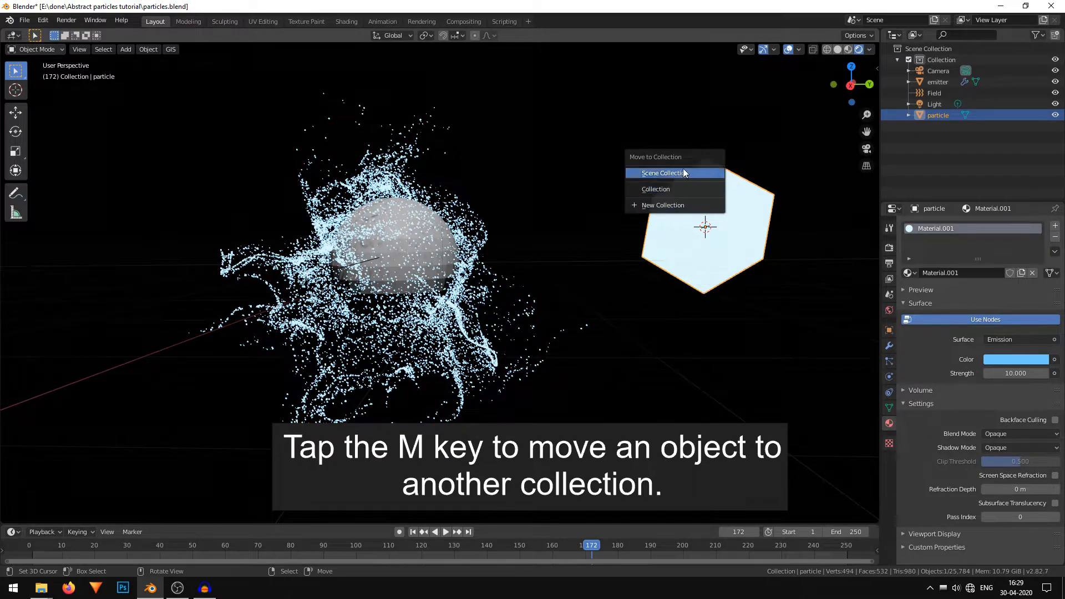
{"action": "left_click", "coordinate": [685, 205]}
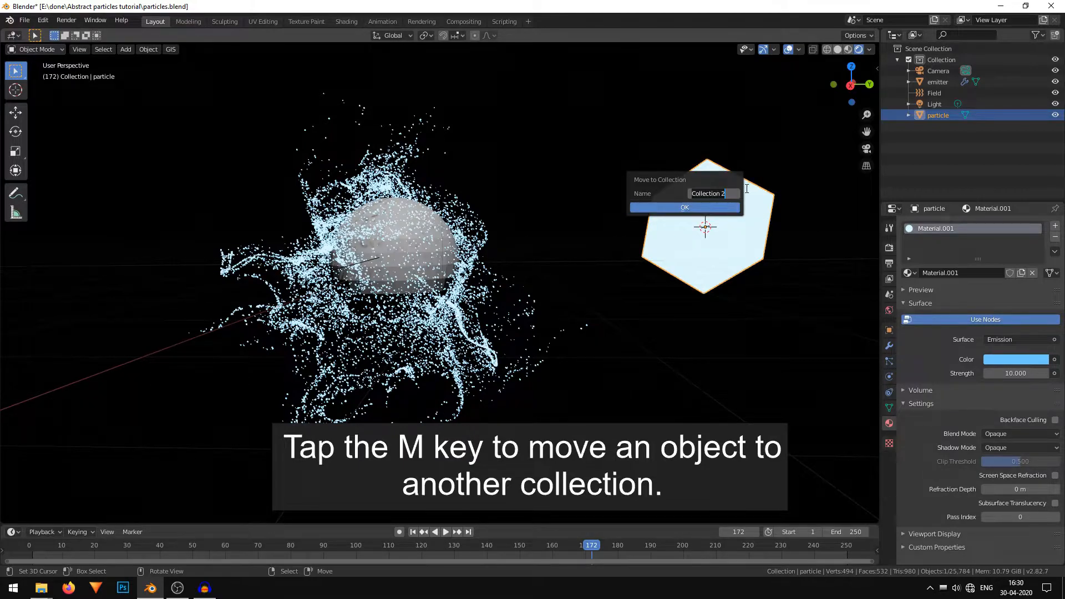
{"action": "left_click", "coordinate": [718, 206]}
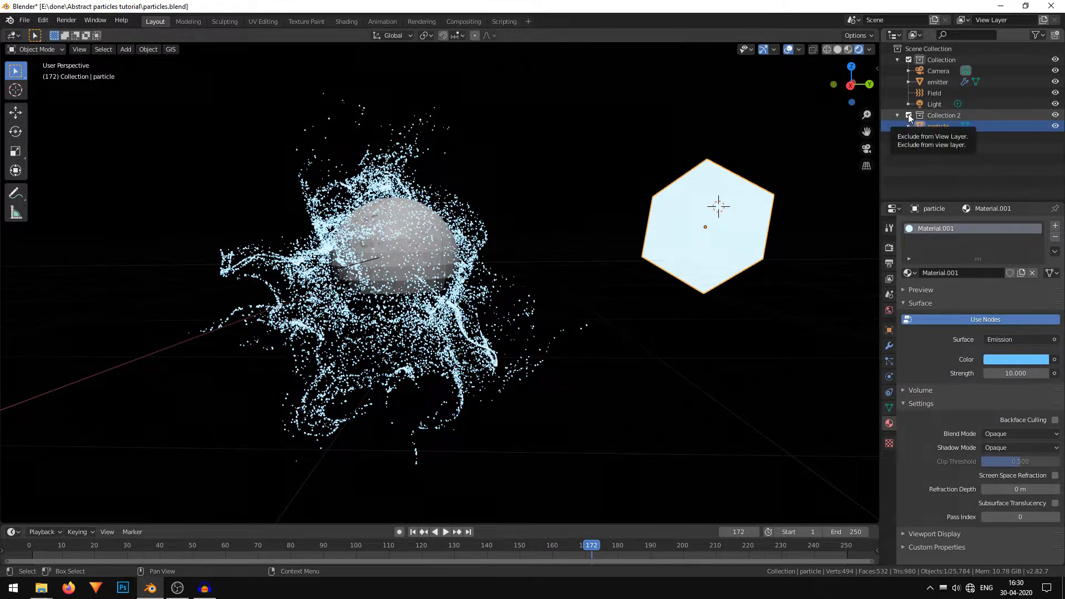
{"action": "left_click", "coordinate": [908, 115]}
Select the emitter and turn off Show Emitter in its particle render settings.
{"action": "middle_click_drag", "start_coordinate": [665, 277], "coordinate": [509, 283]}
{"action": "middle_click_drag", "start_coordinate": [612, 317], "coordinate": [632, 327]}
{"action": "scroll", "coordinate": [581, 320], "scroll_direction": "up", "scroll_amount": 4}
{"action": "middle_click_drag", "start_coordinate": [470, 194], "coordinate": [644, 267]}
{"action": "left_click", "coordinate": [449, 226]}
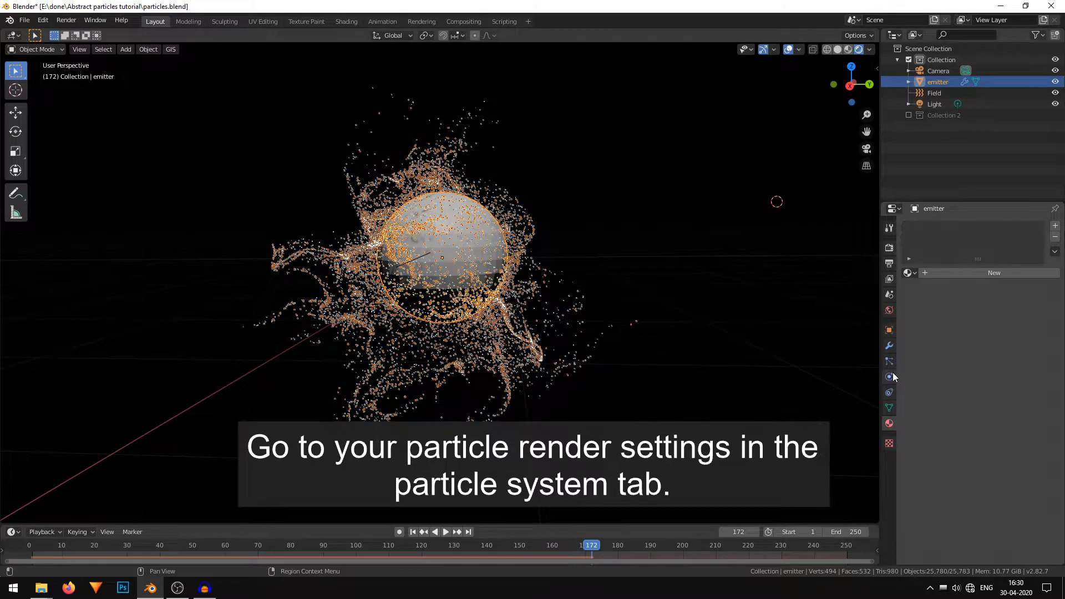
{"action": "left_click", "coordinate": [890, 362]}
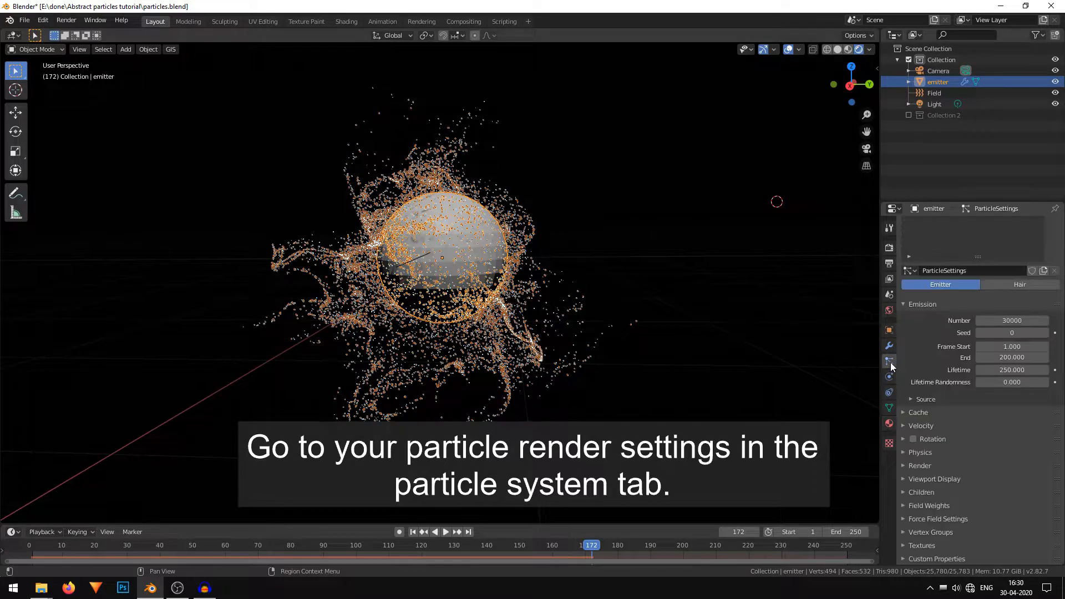
{"action": "left_click", "coordinate": [937, 468]}
{"action": "scroll", "coordinate": [936, 467], "scroll_direction": "down", "scroll_amount": 5}
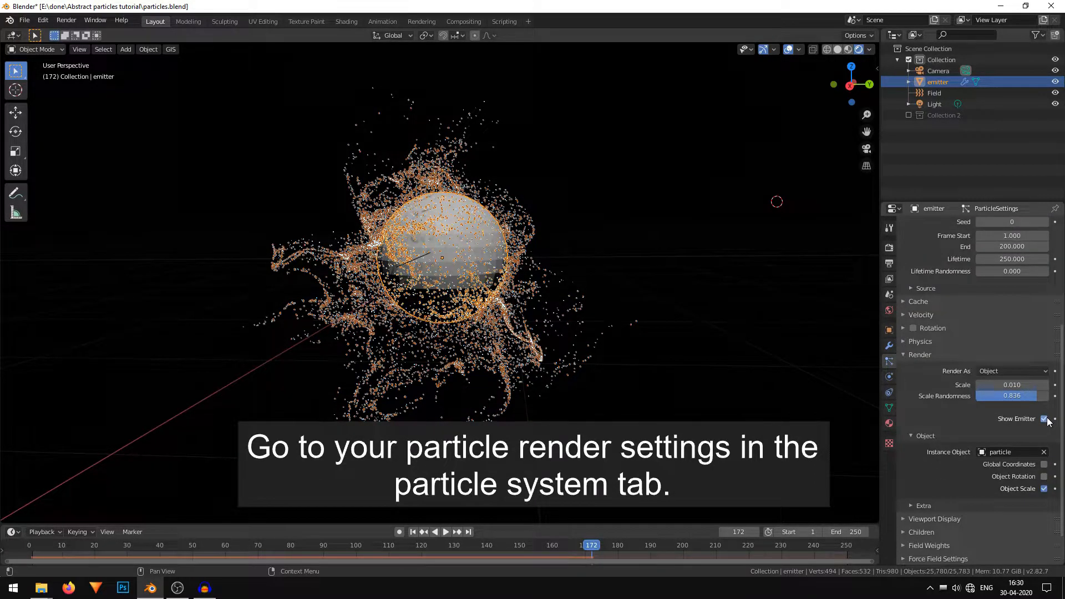
{"action": "left_click", "coordinate": [1043, 419]}
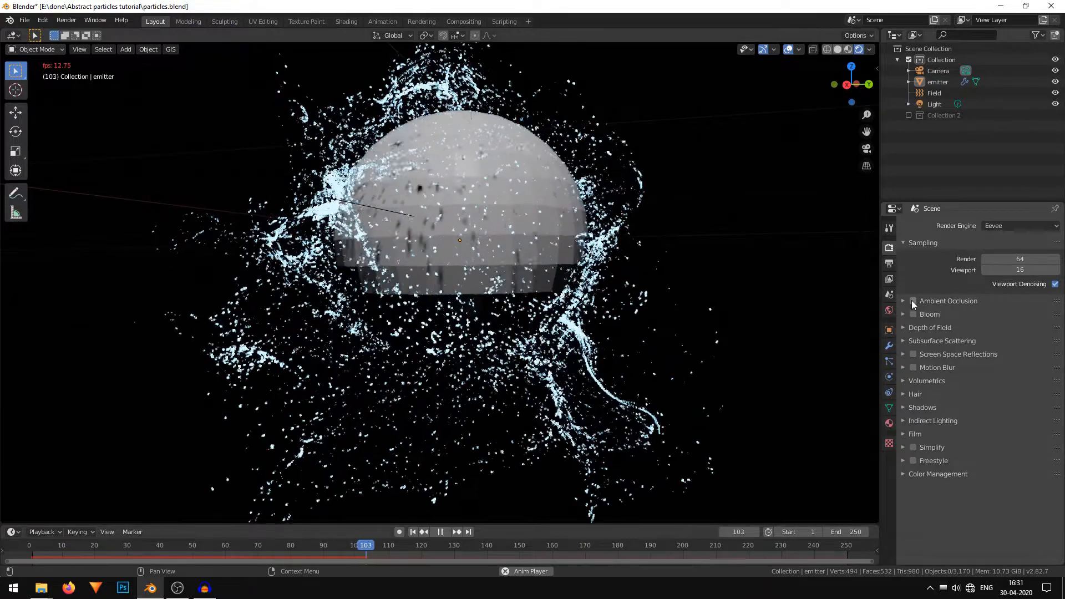
Enable Bloom and Screen Space Reflections in the Eevee render settings.
{"action": "left_click", "coordinate": [913, 314]}
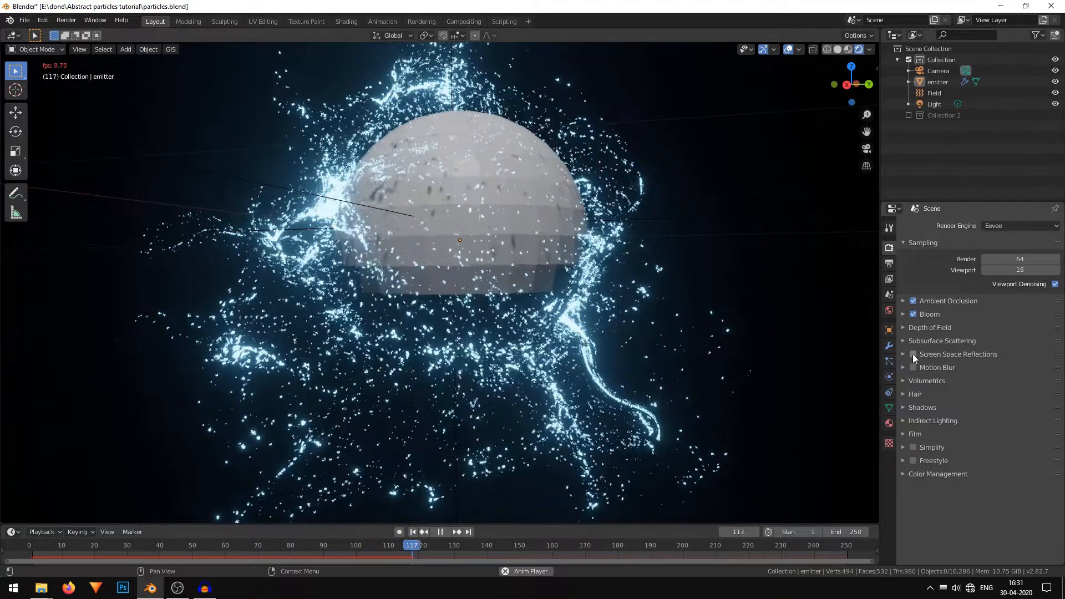
{"action": "left_click", "coordinate": [912, 354]}
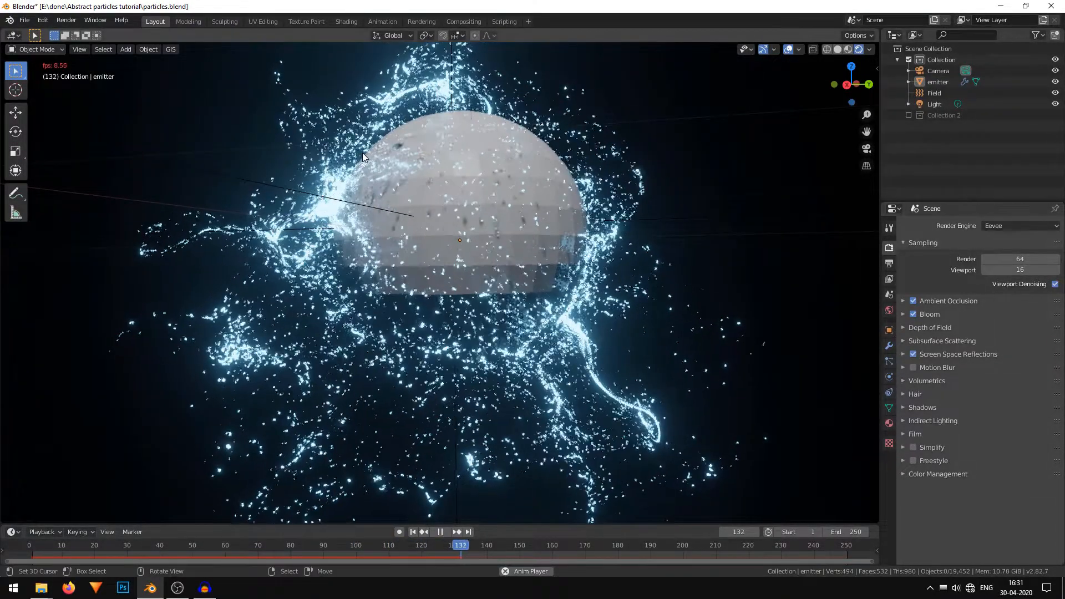
Expand the Bloom settings and lower its Radius to about 2.17 and Intensity to about 0.019.
{"action": "left_click", "coordinate": [439, 531]}
{"action": "middle_click_drag", "start_coordinate": [665, 313], "coordinate": [564, 305]}
{"action": "left_click", "coordinate": [901, 313]}
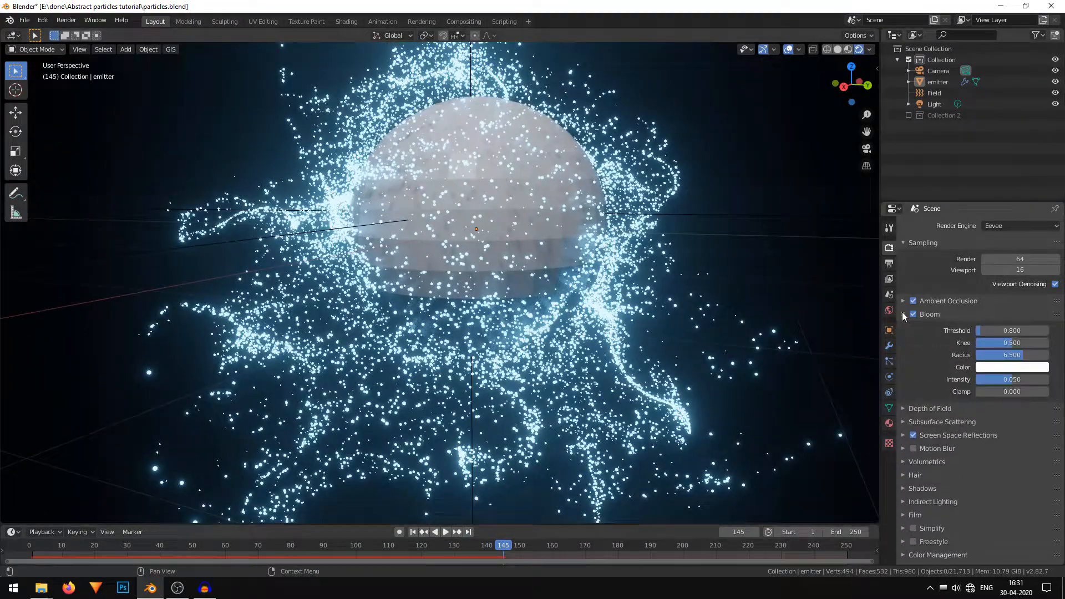
{"action": "left_click_drag", "start_coordinate": [1025, 356], "coordinate": [1002, 380]}
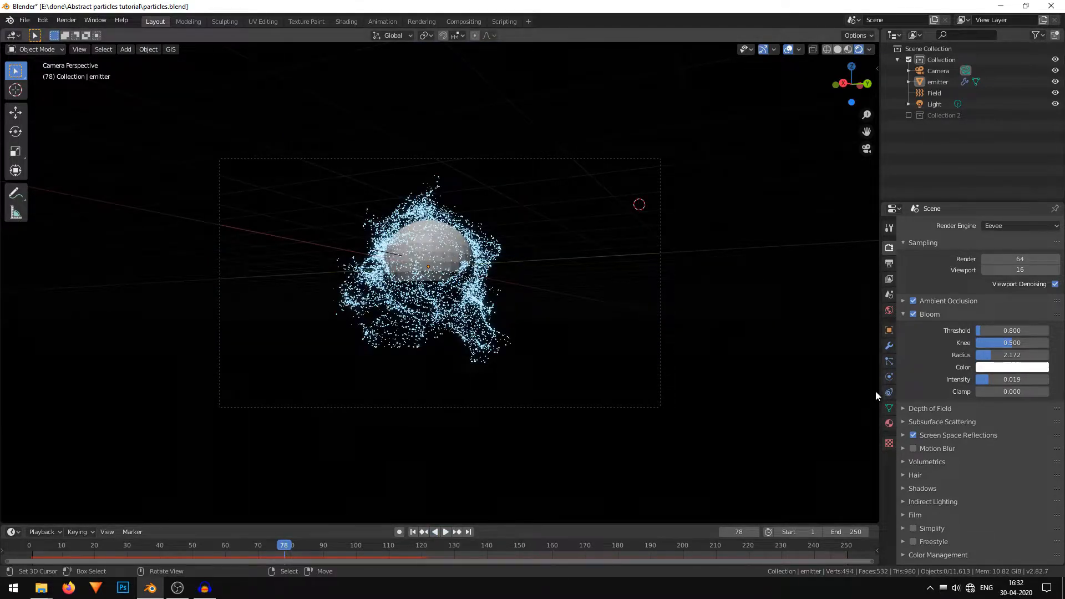
Select the emitter and open the Cache section of its particle settings.
{"action": "left_click", "coordinate": [396, 238]}
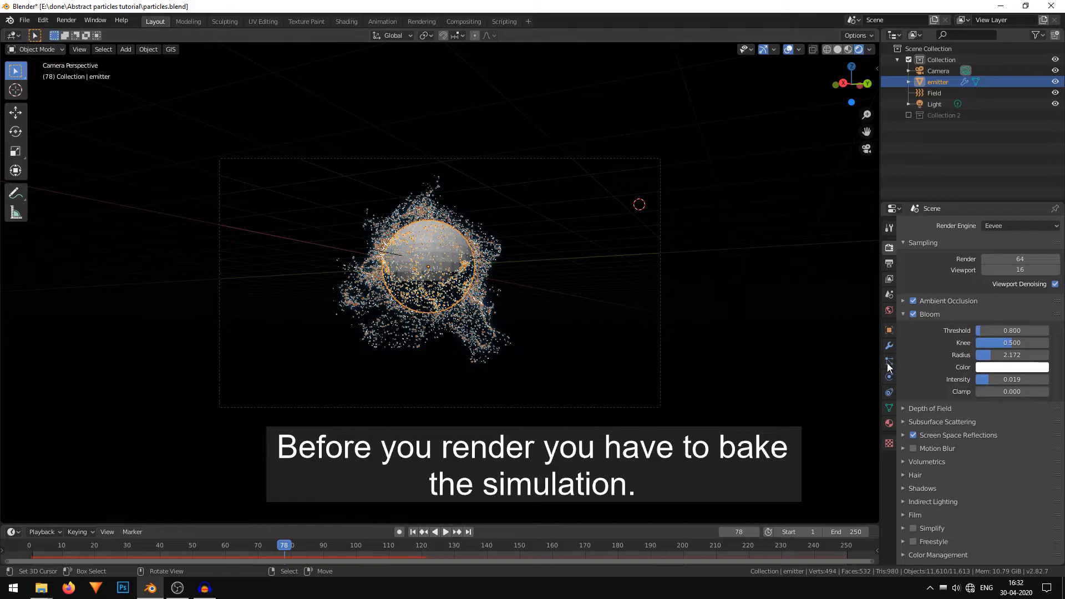
{"action": "left_click", "coordinate": [889, 361]}
{"action": "scroll", "coordinate": [996, 467], "scroll_direction": "down", "scroll_amount": 2}
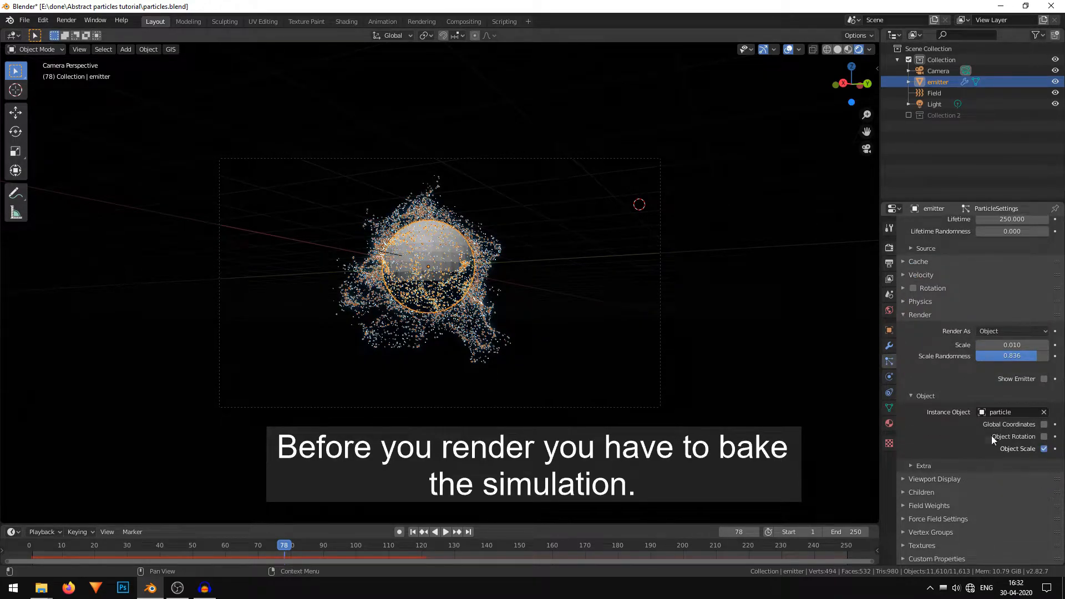
{"action": "left_click", "coordinate": [924, 262]}
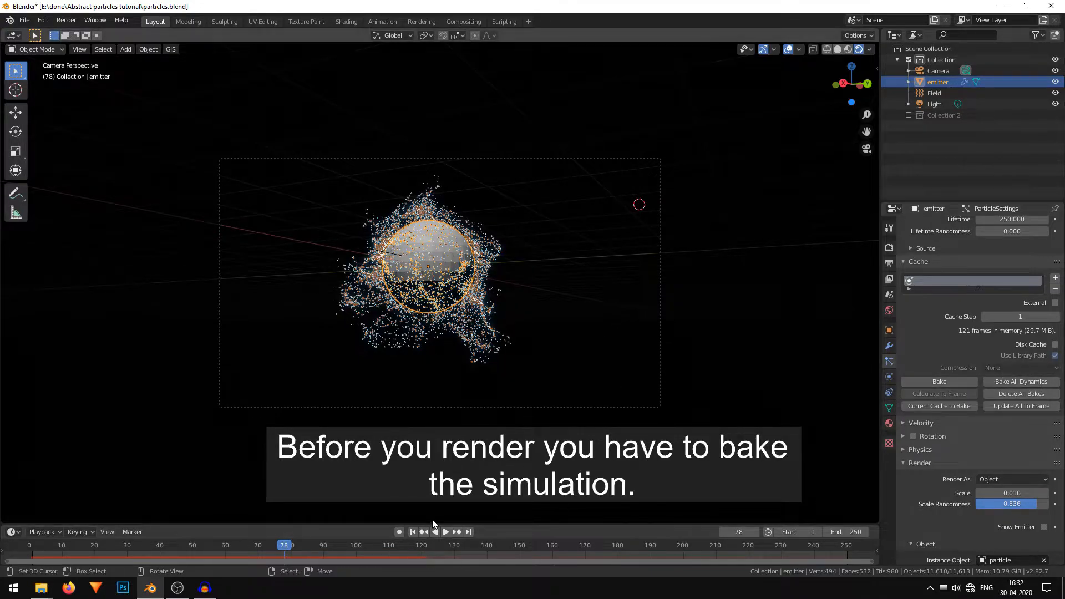
Rewind the timeline to the start and play back the particle animation.
{"action": "left_click", "coordinate": [413, 531]}
{"action": "left_click", "coordinate": [446, 531]}
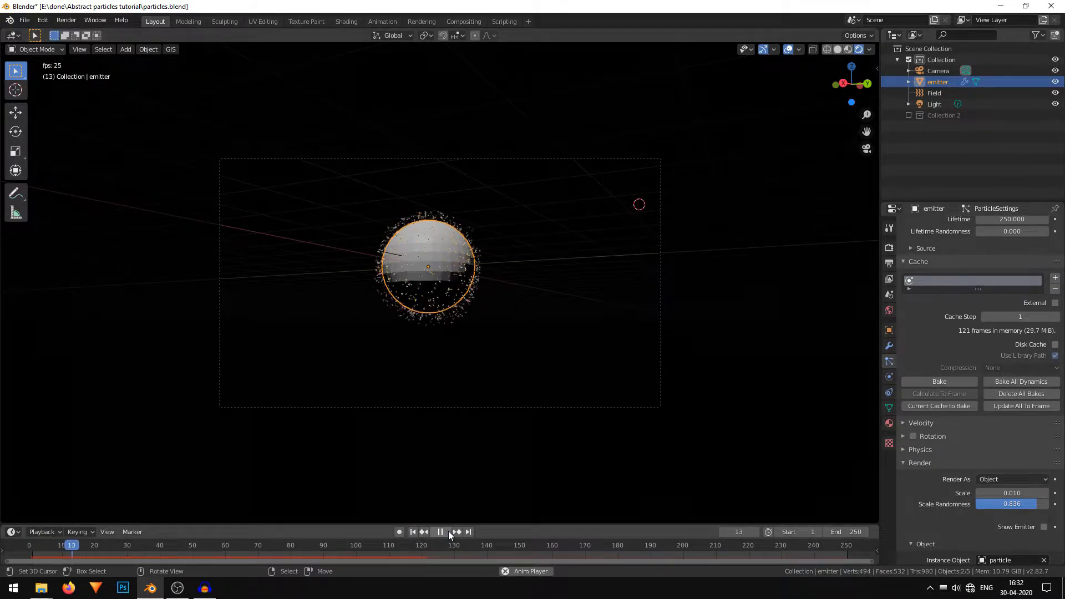
{"action": "right_click", "coordinate": [723, 315]}
{"action": "middle_click_drag", "start_coordinate": [535, 339], "coordinate": [568, 359], "text": "shift"}
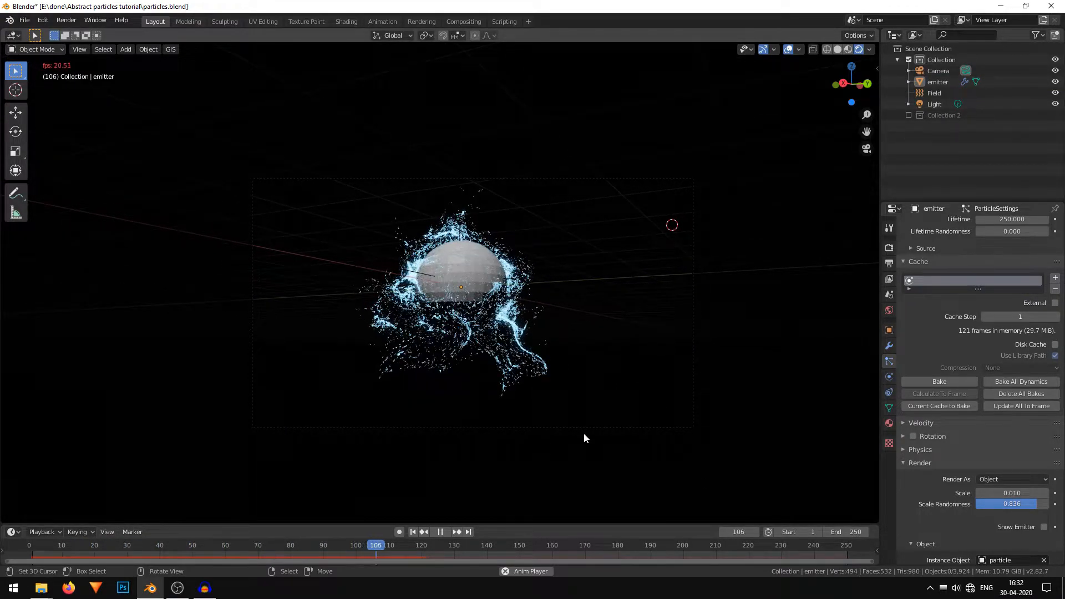